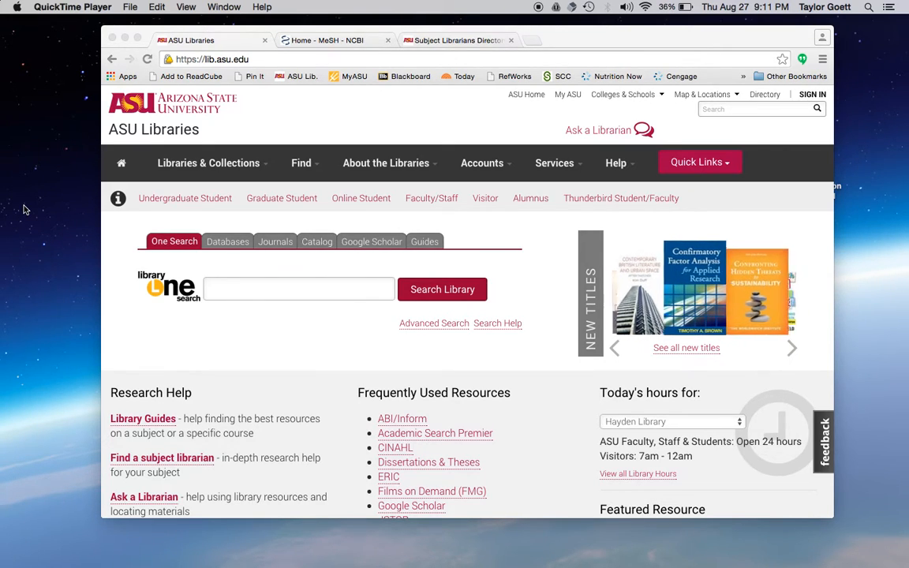
Open PubMed (Medline) from the ASU Libraries list of frequently used resources
scroll(272, 348, "down", 1)
scroll(272, 348, "down", 5)
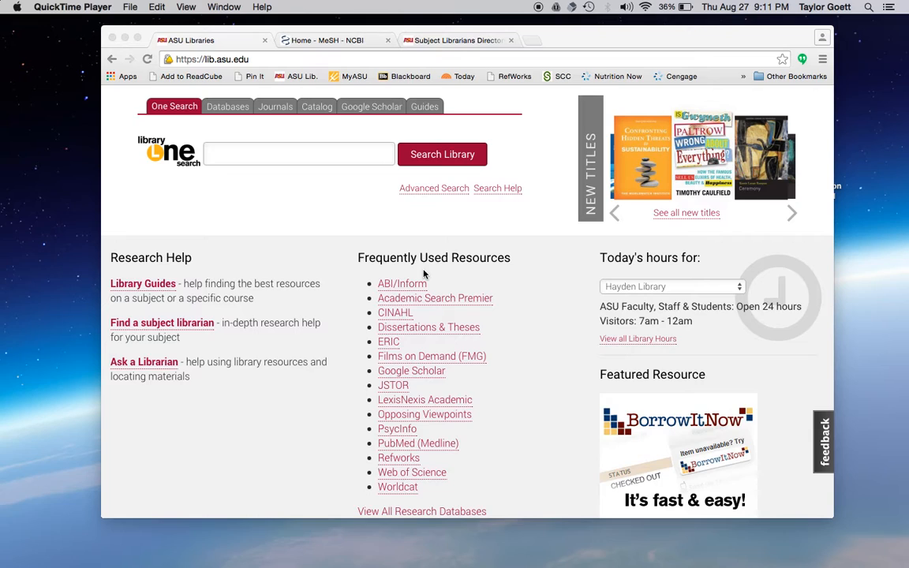
left_click(404, 446)
left_click(387, 448)
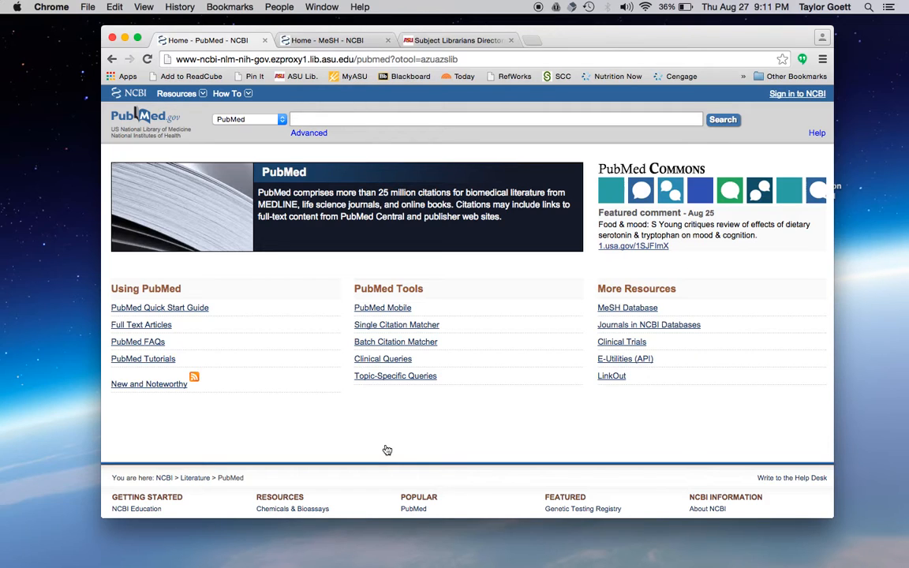
Open ASU Libraries in a new tab, search One Search for "vitamin c, common cold", and limit the results to journal articles
left_click(529, 45)
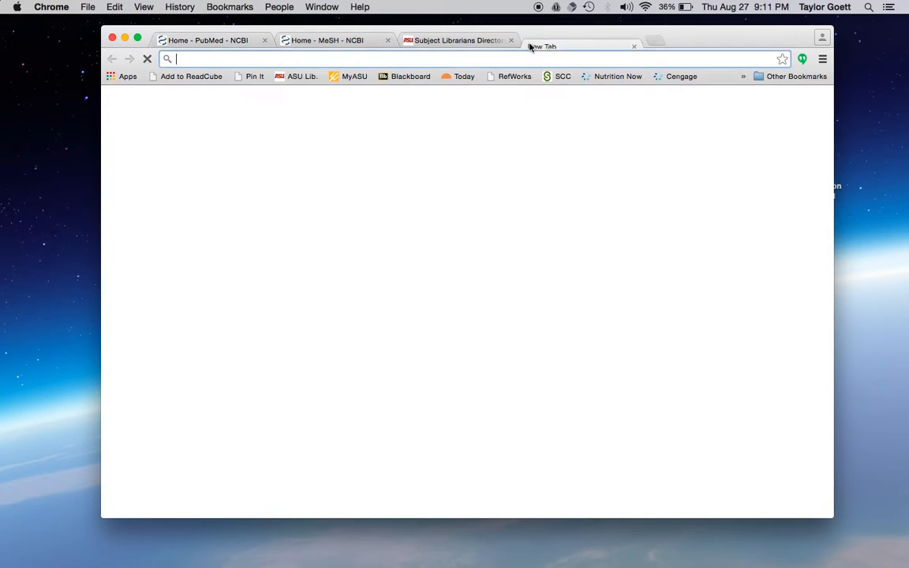
left_click(300, 77)
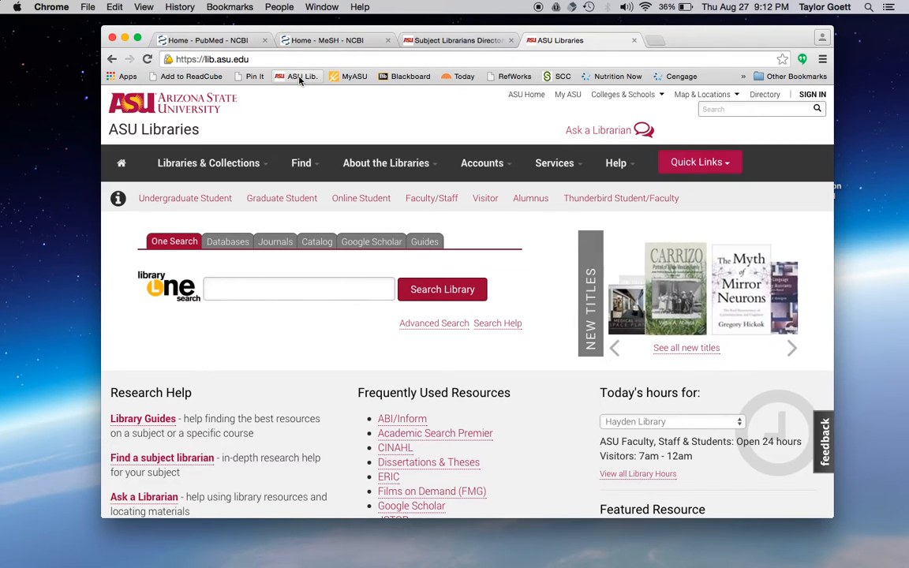
left_click(239, 294)
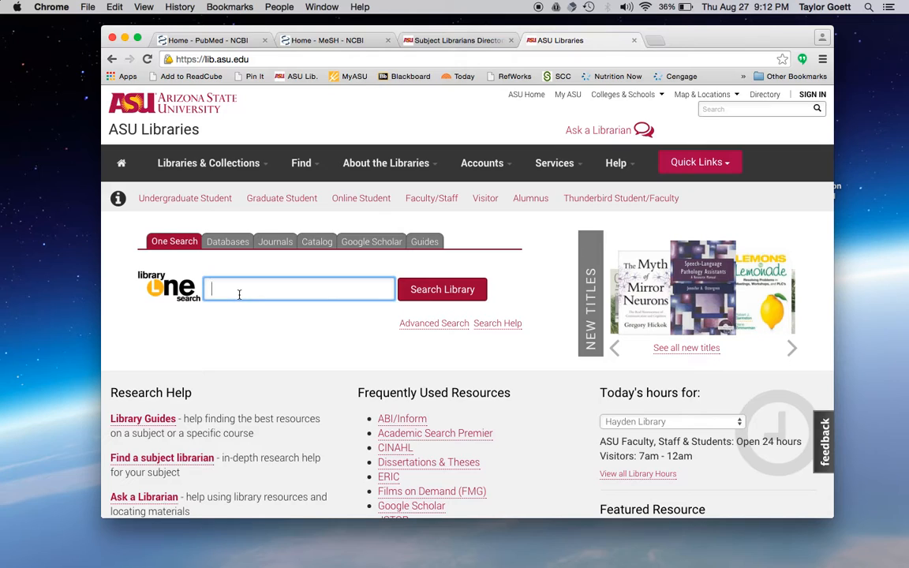
type("vict")
key("BackSpace")
key("BackSpace")
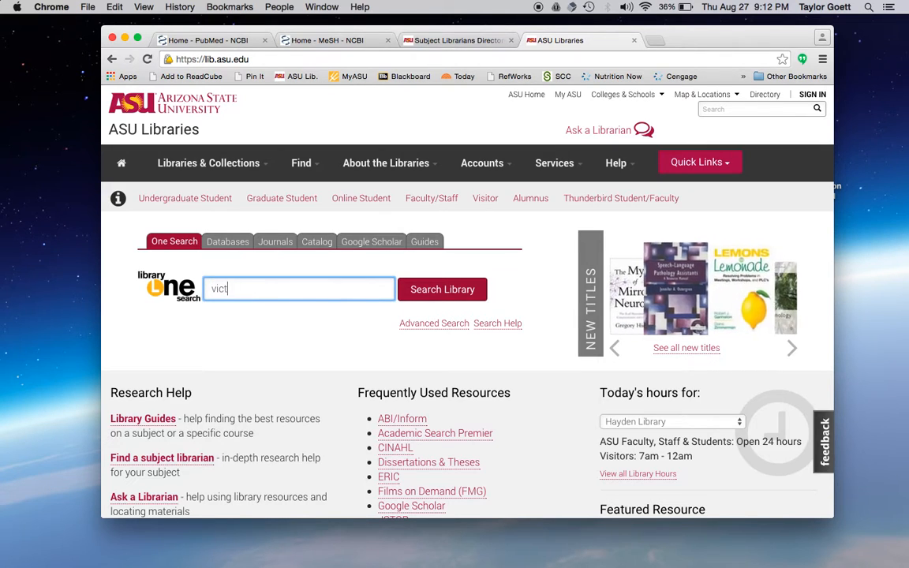
type("tamin c, common co")
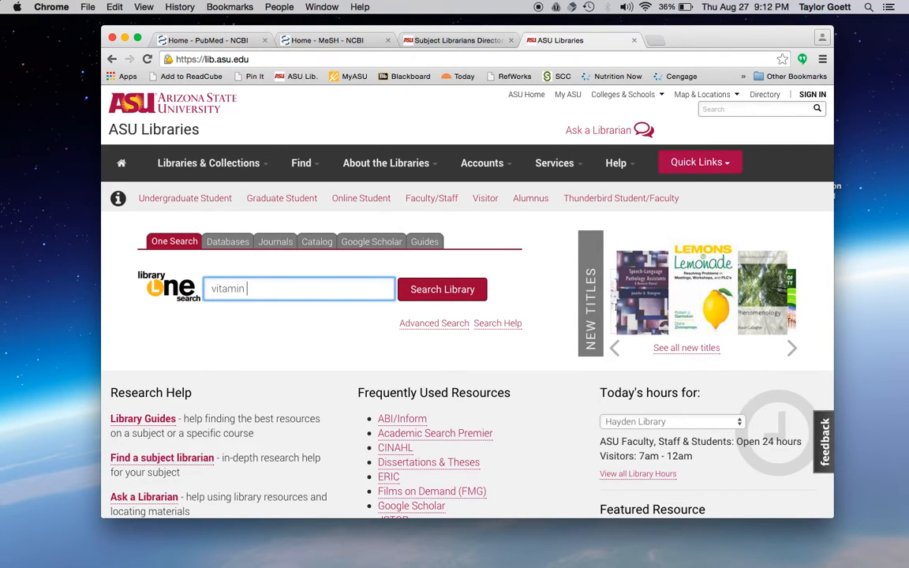
type("ld")
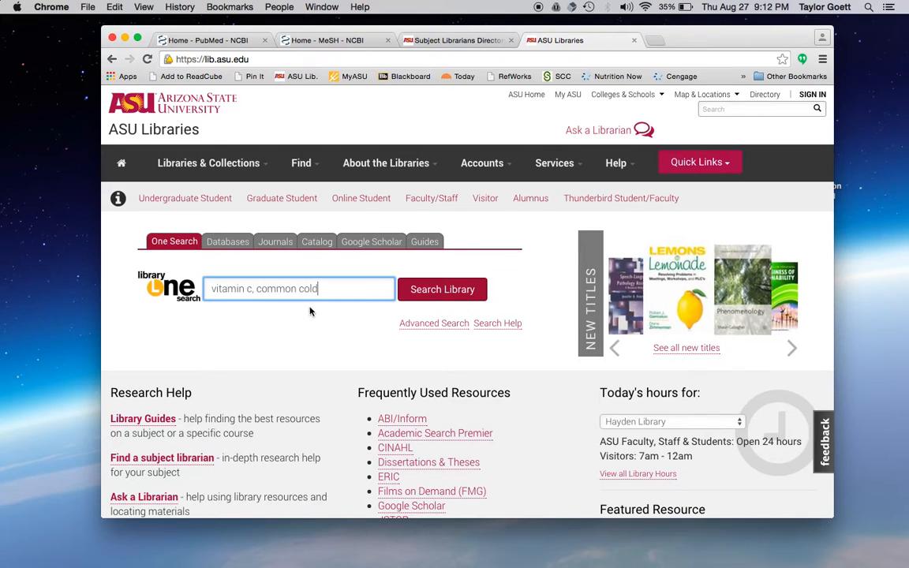
left_click(464, 288)
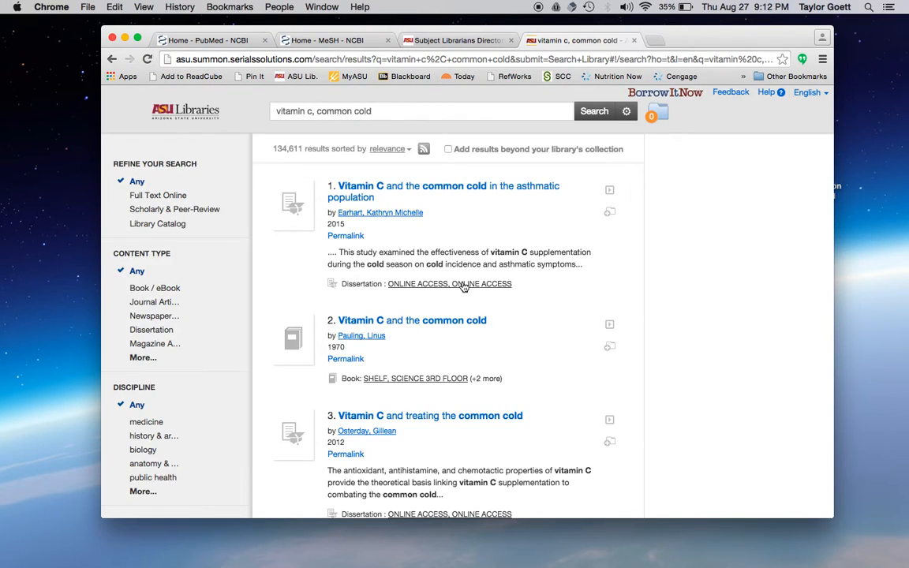
left_click(161, 304)
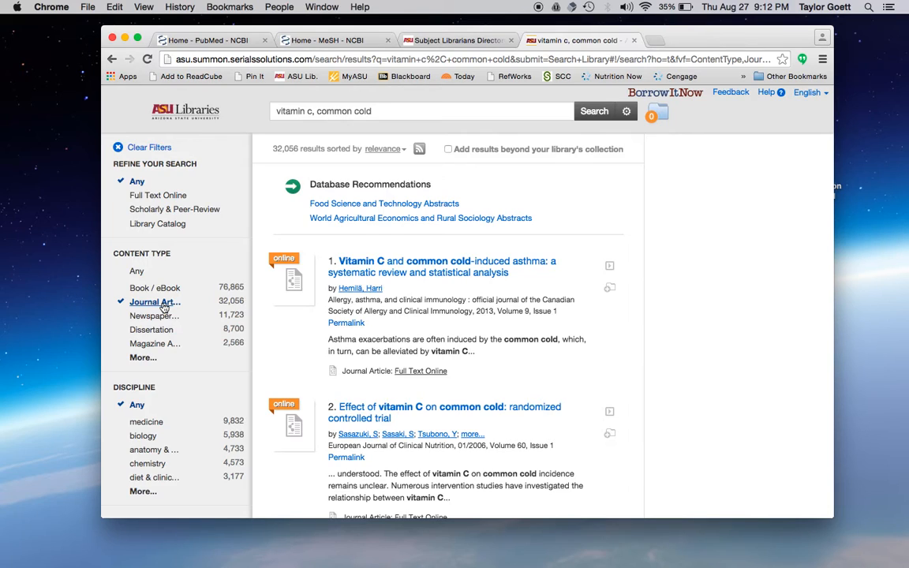
Search PubMed for "vitamin c, common cold" and limit publication dates to 5 years
left_click(314, 42)
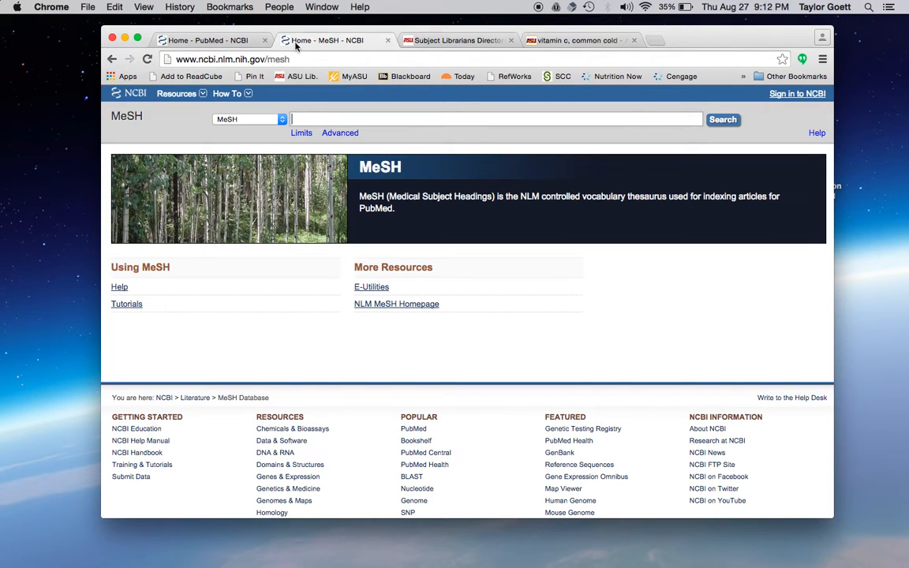
left_click(236, 42)
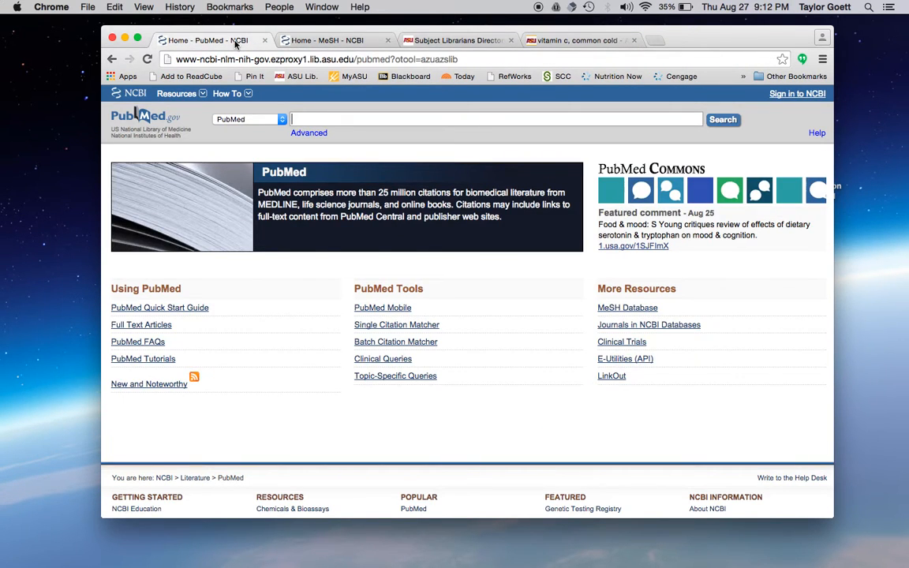
type("vitamin c, common cold")
key("Return")
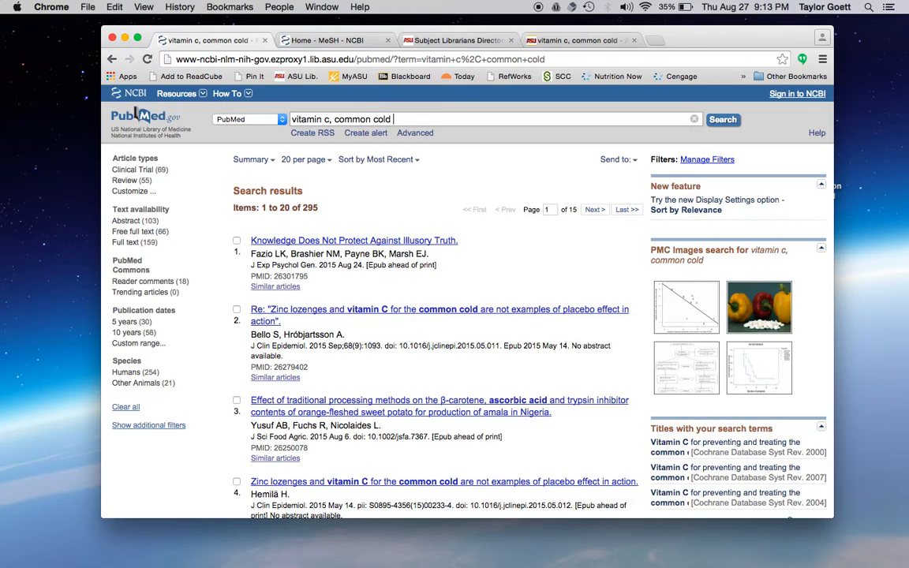
left_click(124, 324)
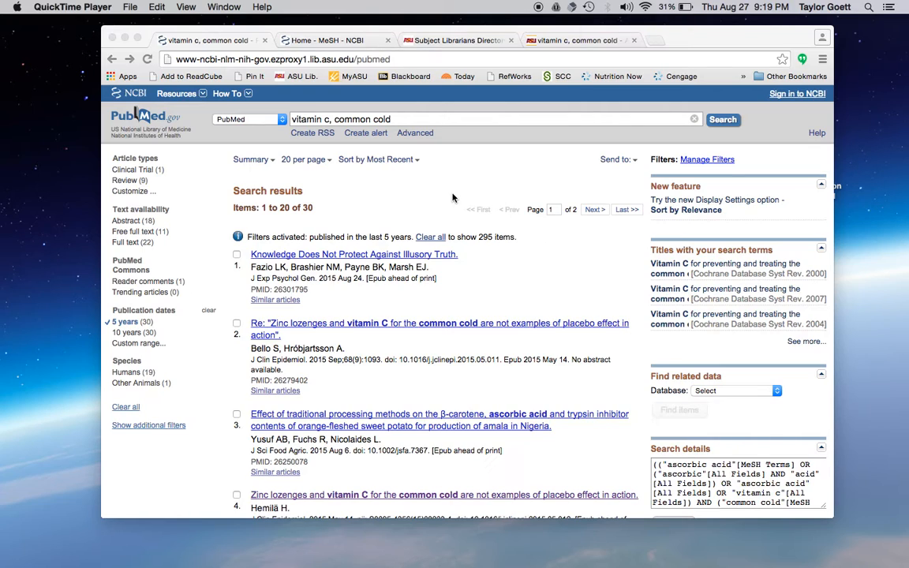
Replace "common cold" in the PubMed query with the author's surname and open the trial on vitamin C, physical activity and cold incidence
left_click(386, 119)
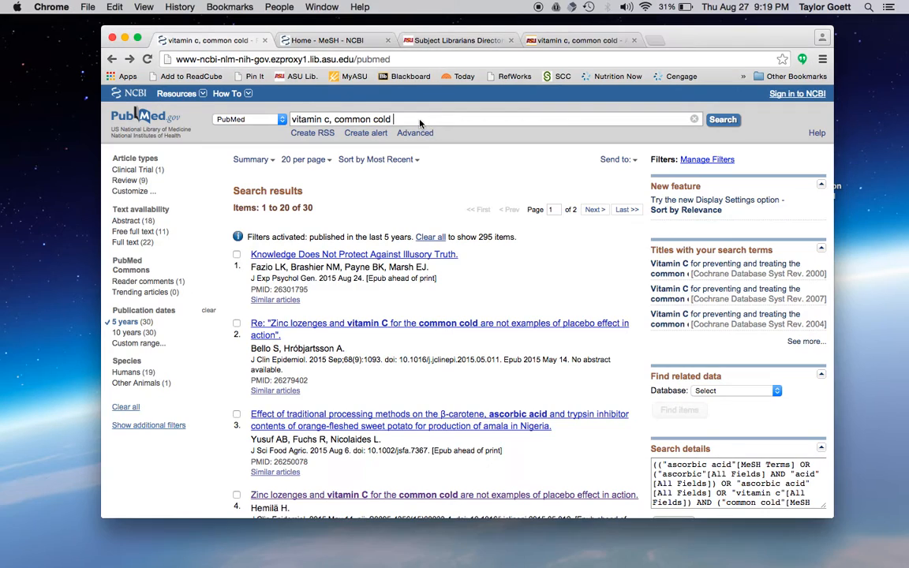
left_click_drag(390, 119, 333, 119)
key("BackSpace")
type("johnston")
key("Return")
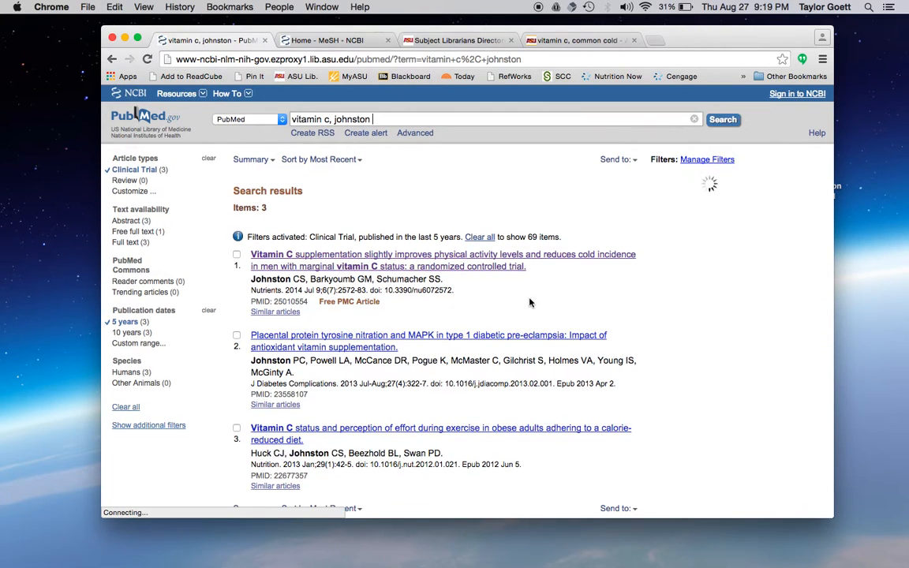
left_click(430, 262)
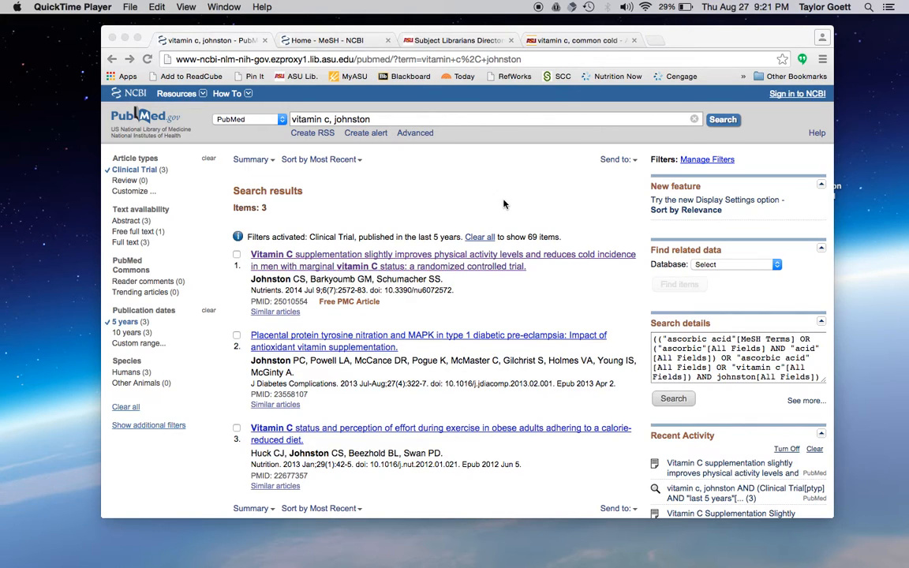
Select the first PubMed result and save its citation manager file as "citations" on the Desktop
left_click(236, 261)
left_click(236, 257)
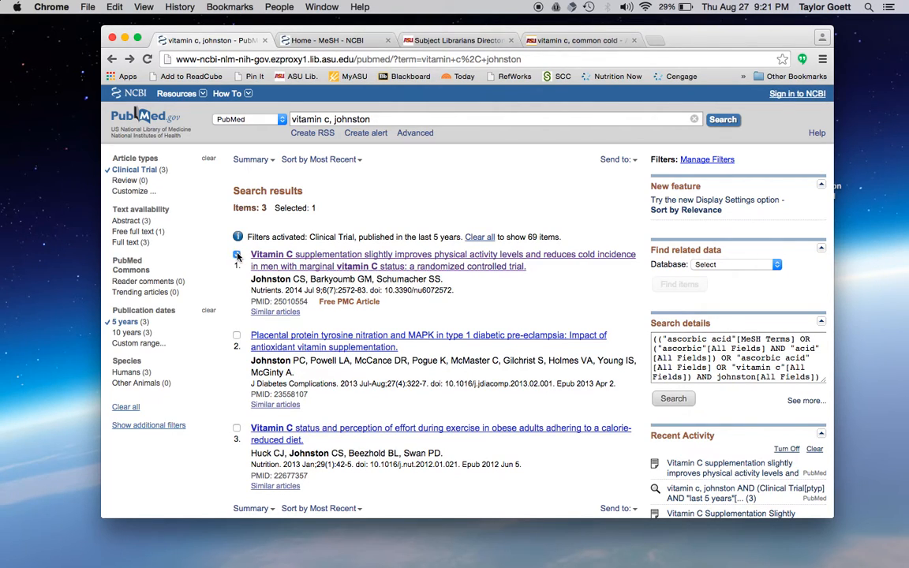
left_click(633, 162)
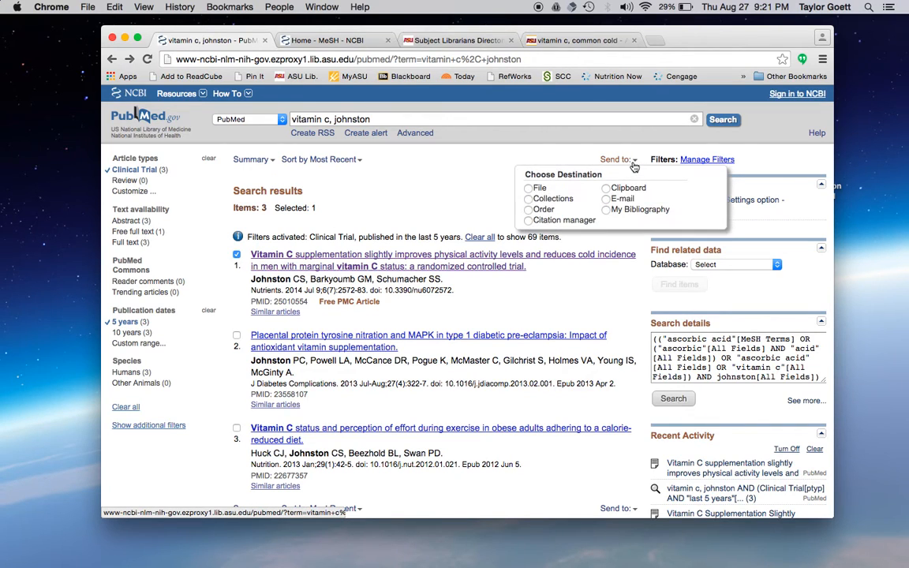
left_click(577, 226)
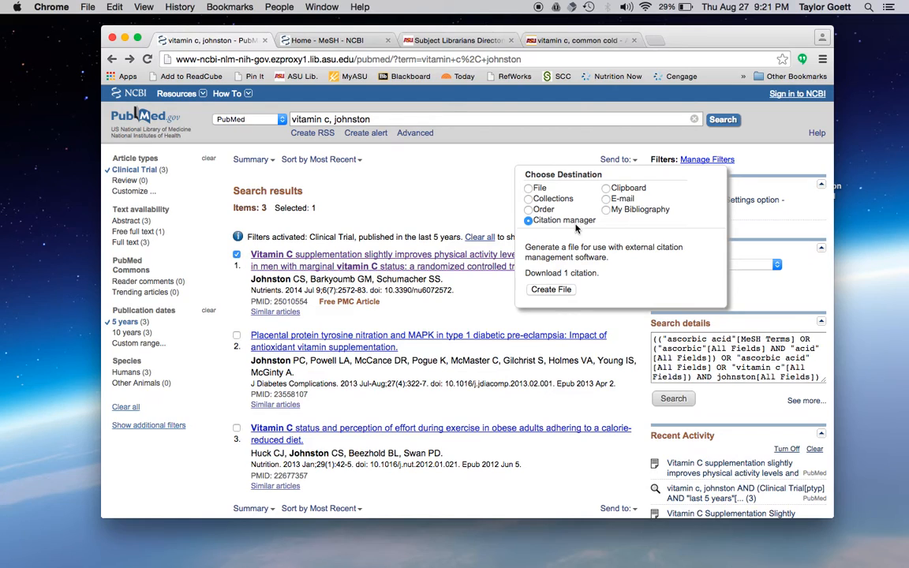
left_click(551, 291)
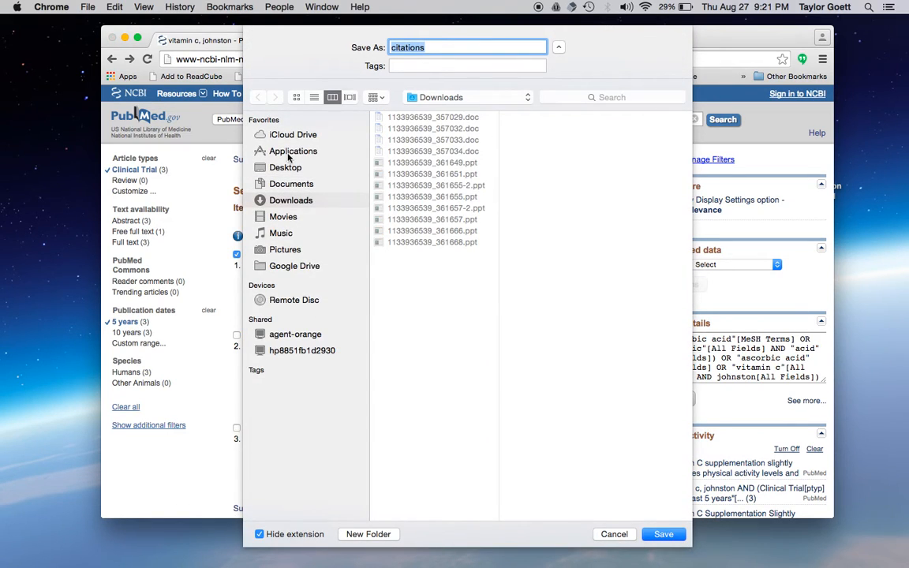
left_click(284, 167)
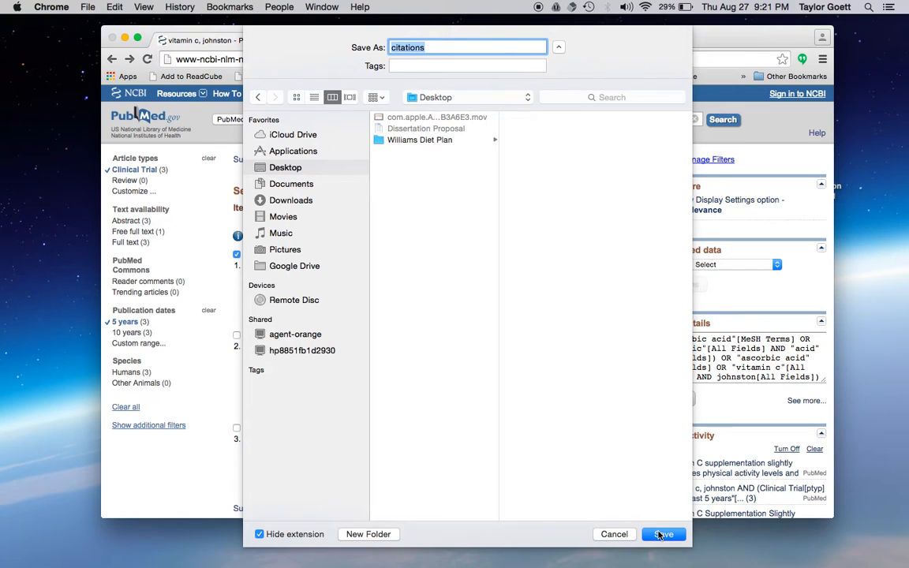
left_click(663, 534)
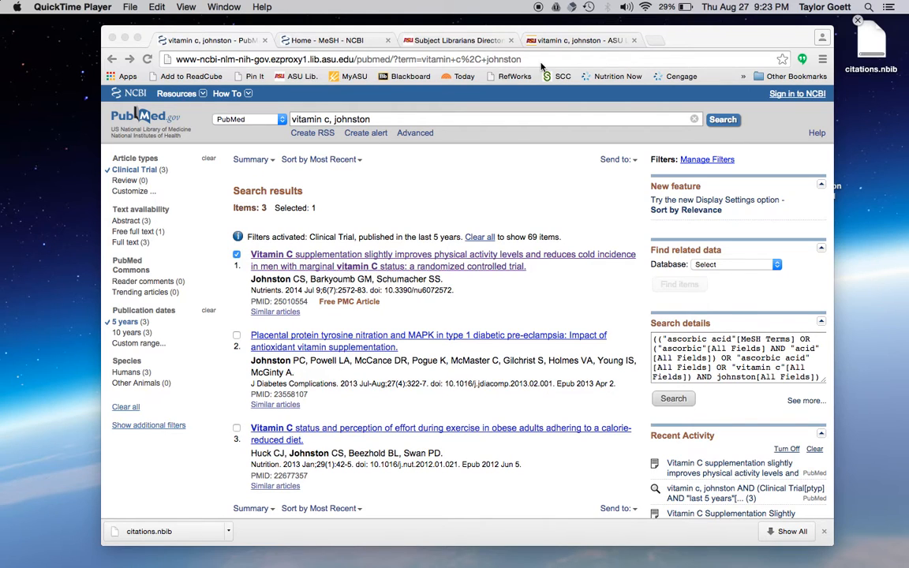
In the library results, save "Biomarkers for Establishing a Tolerable Upper Intake Level for Vitamin C" to the temporary folder and export it to RefWorks
left_click(557, 43)
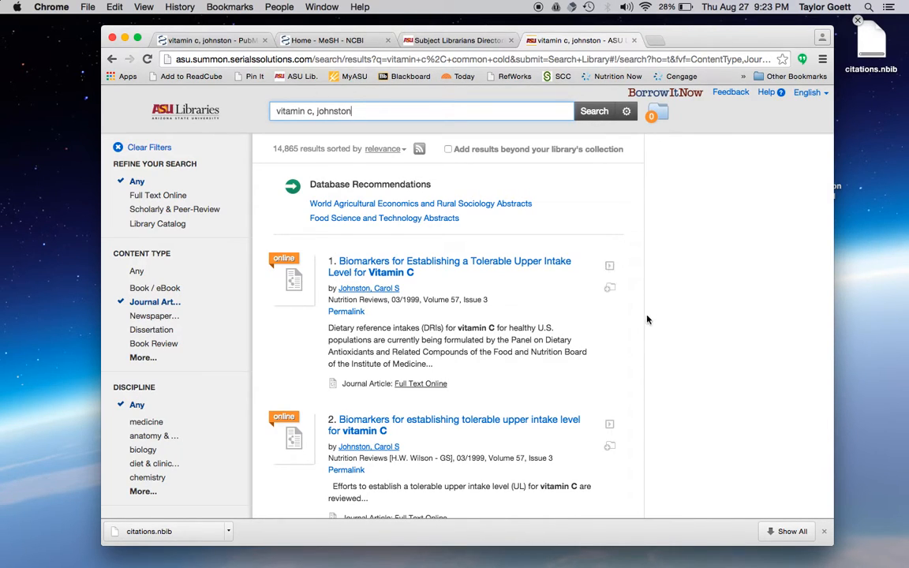
left_click(617, 292)
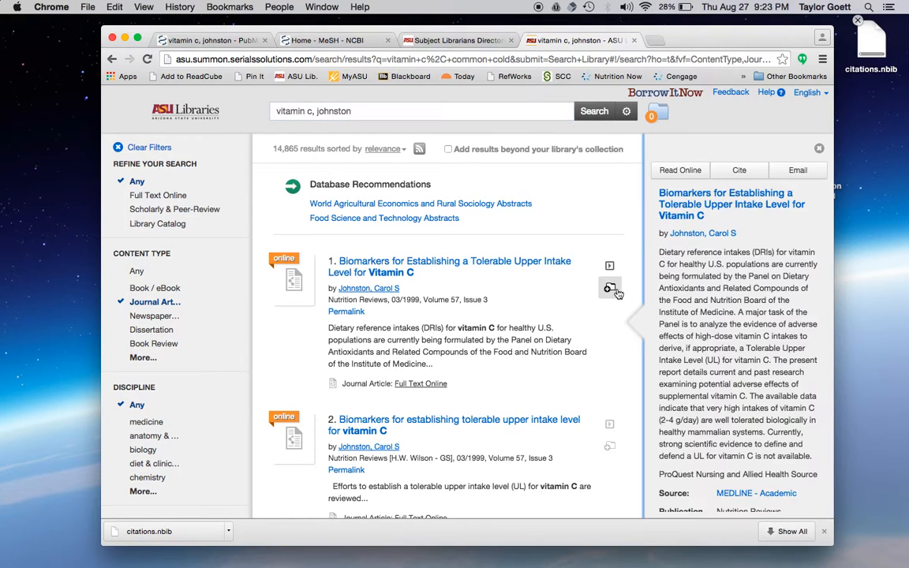
left_click(617, 292)
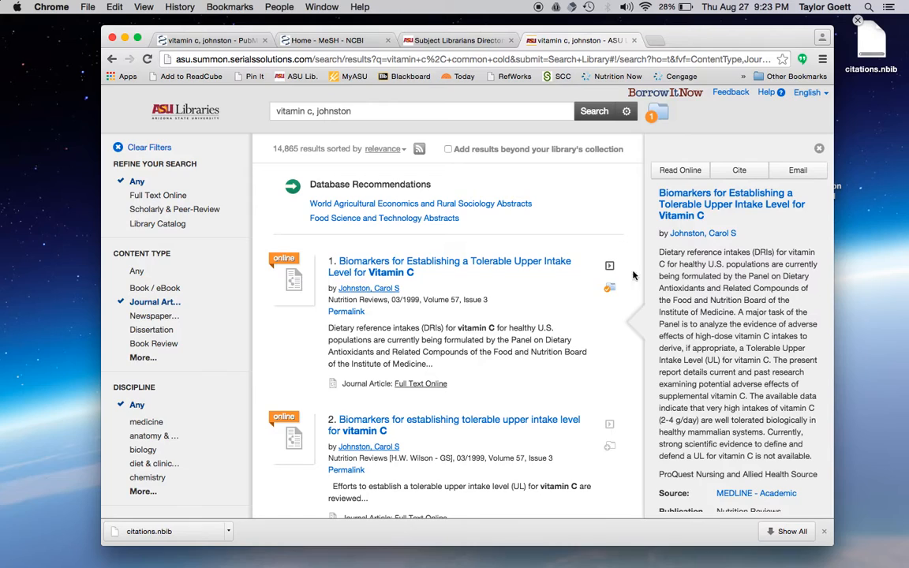
left_click(655, 119)
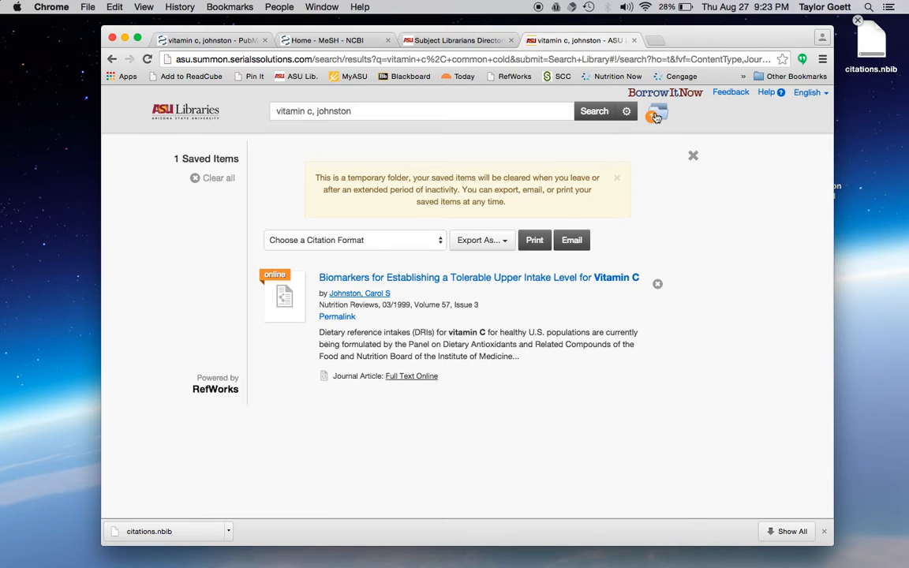
left_click(477, 249)
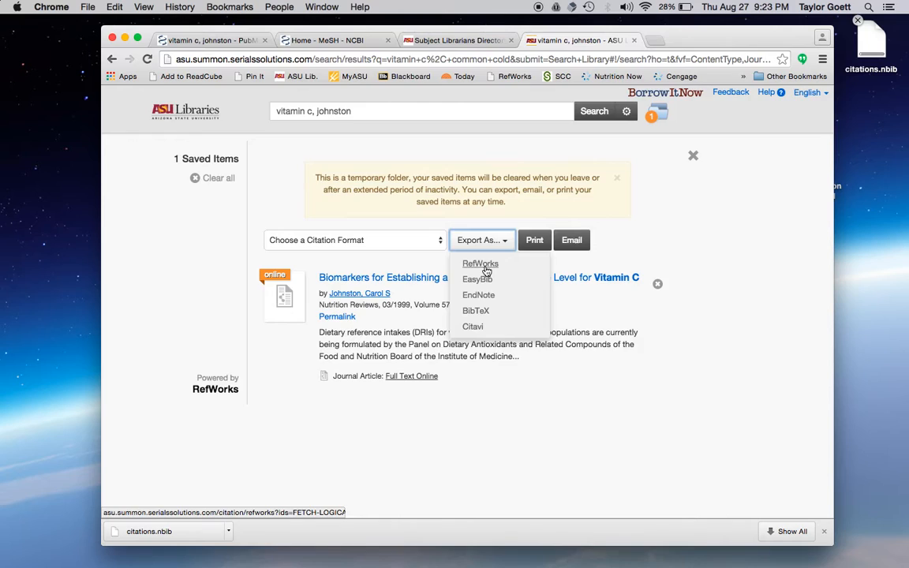
left_click(486, 269)
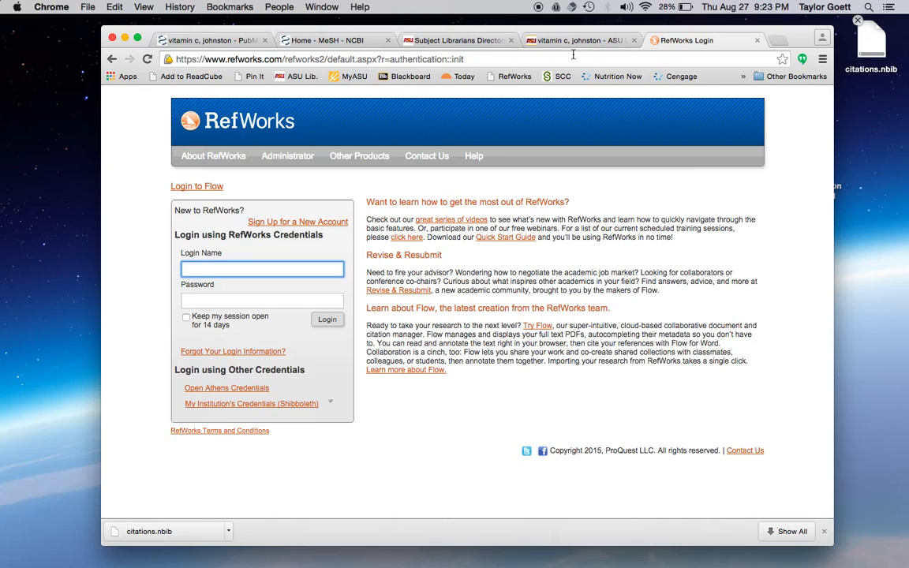
Return to the ASU Libraries home page and open My RefWorks Citation Manager from the account options
left_click(227, 41)
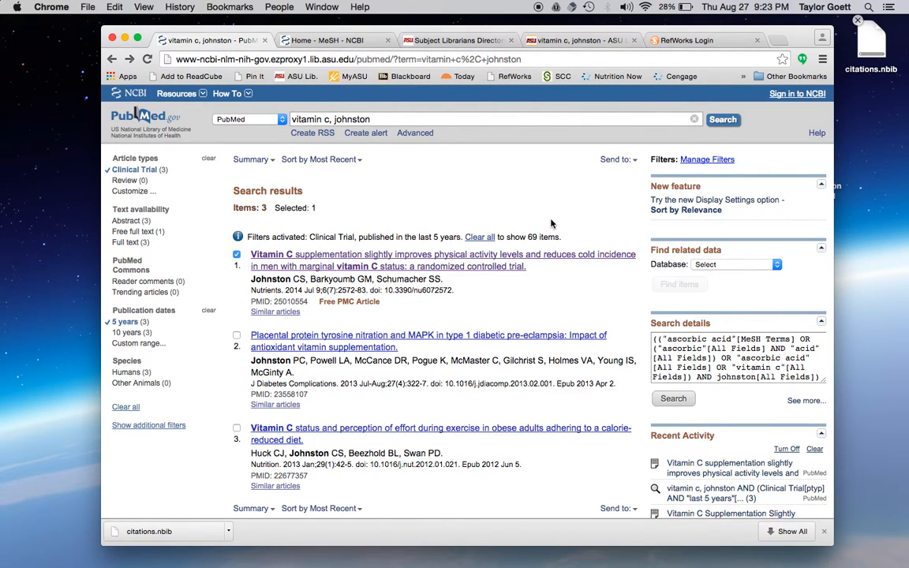
left_click(582, 43)
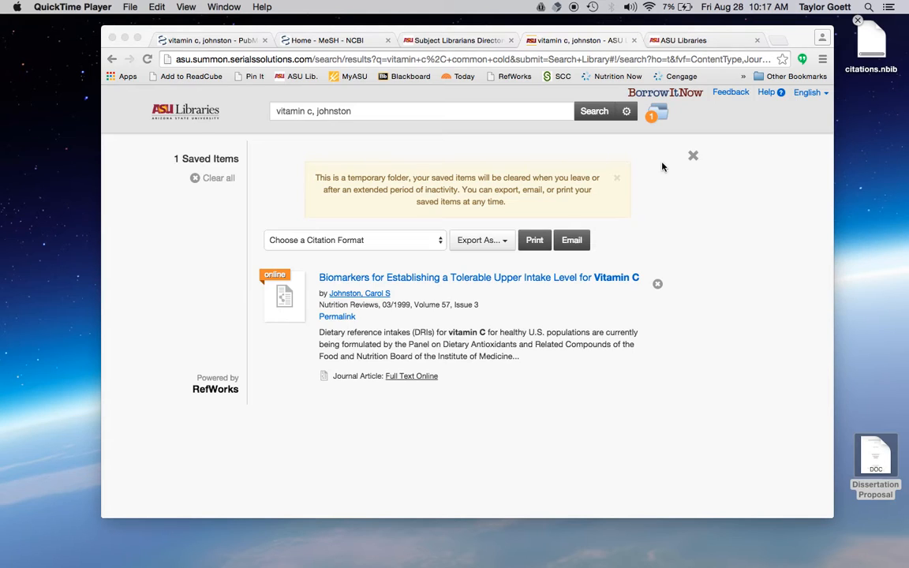
left_click(698, 43)
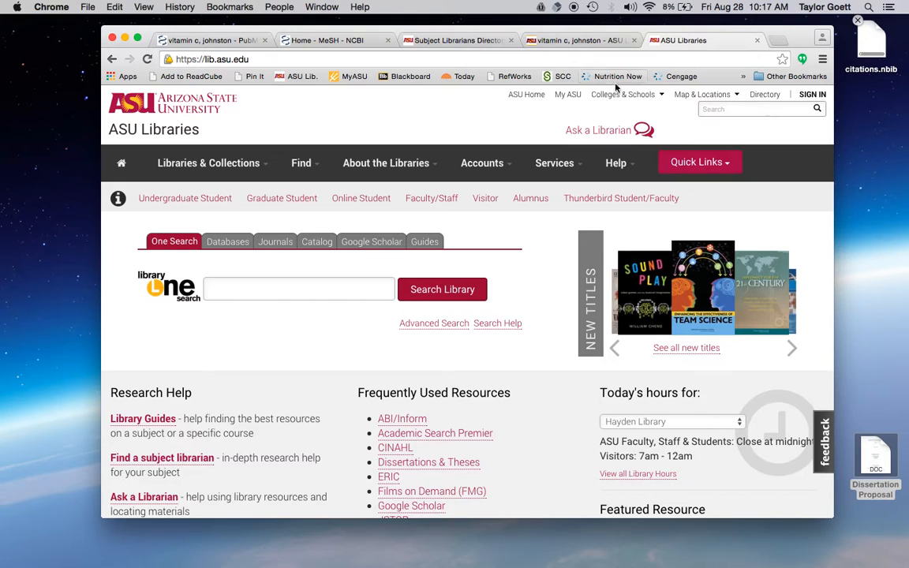
mouse_move(483, 163)
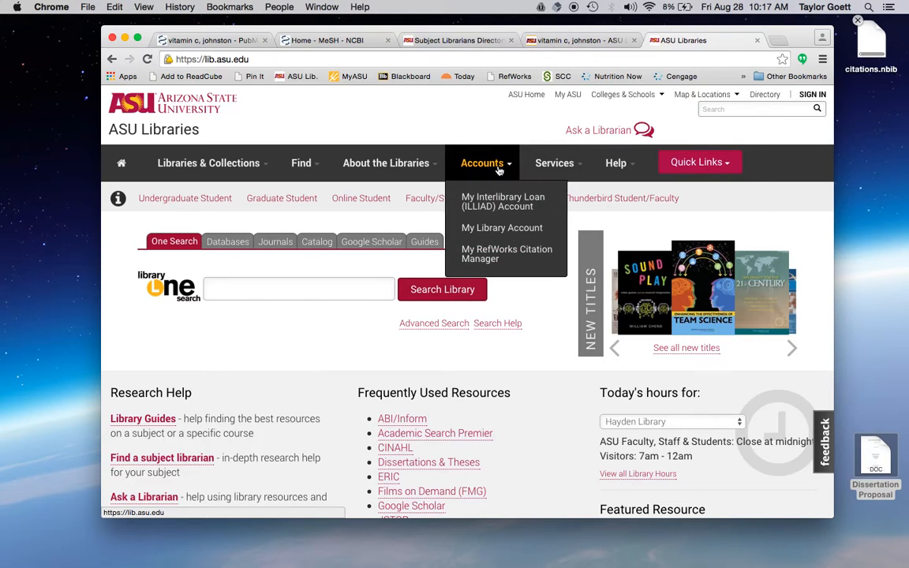
left_click(497, 257)
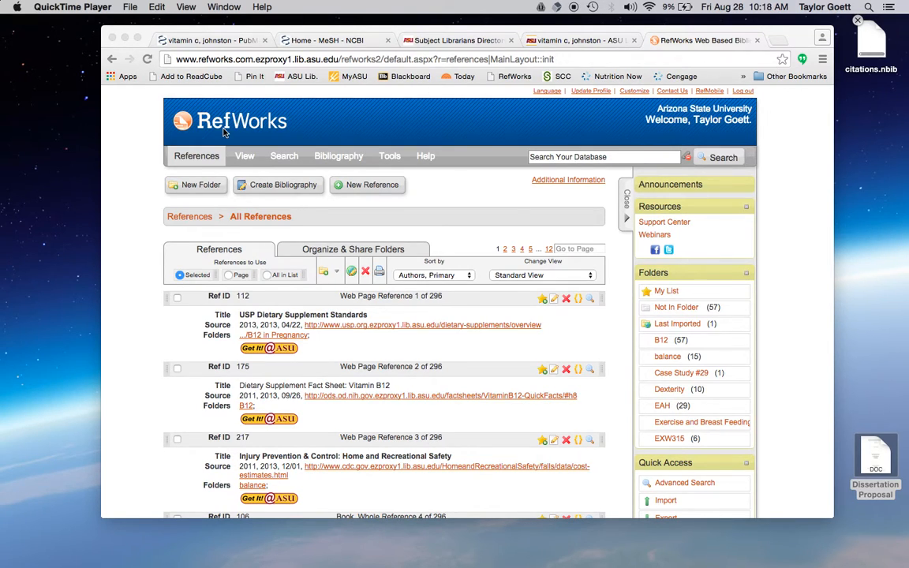
Open the reference import and choose citations.nbib from the Desktop as the text file
left_click(207, 152)
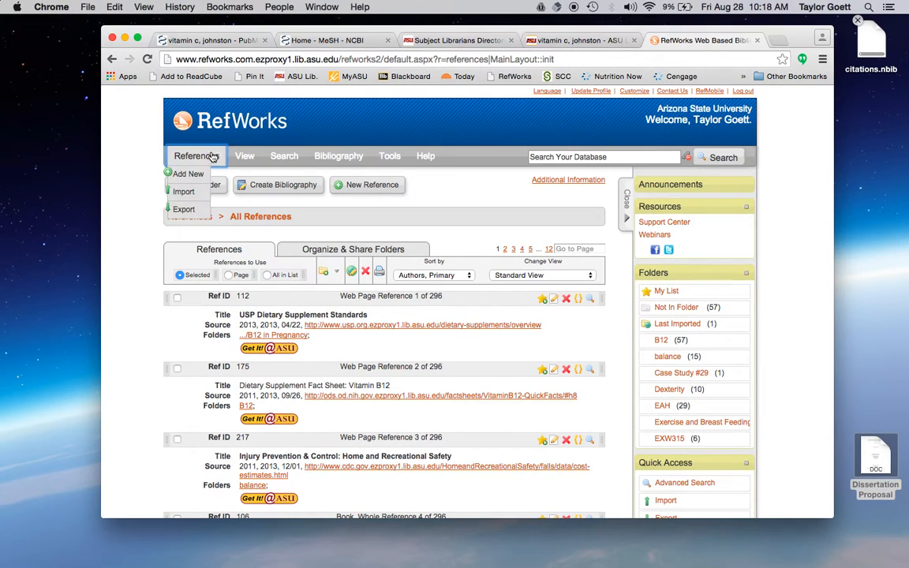
left_click(186, 193)
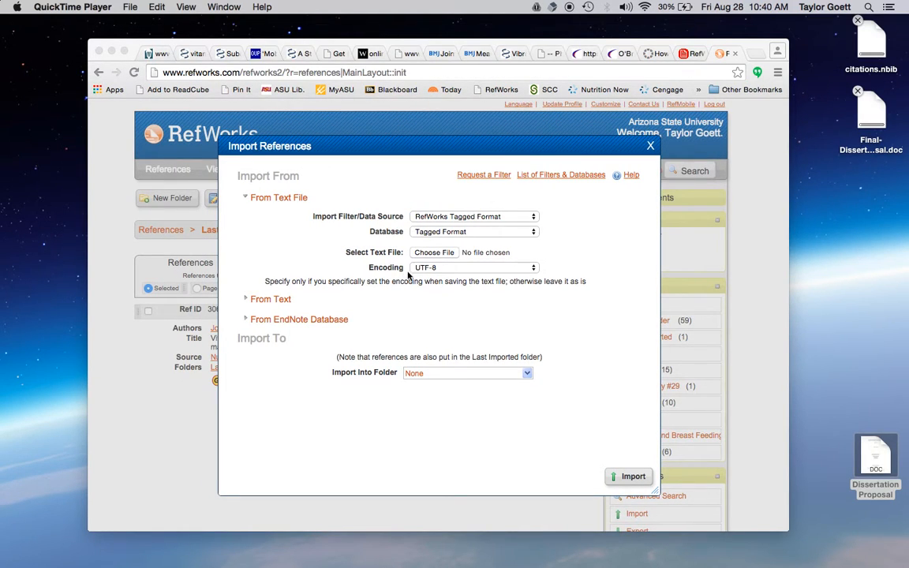
left_click(388, 237)
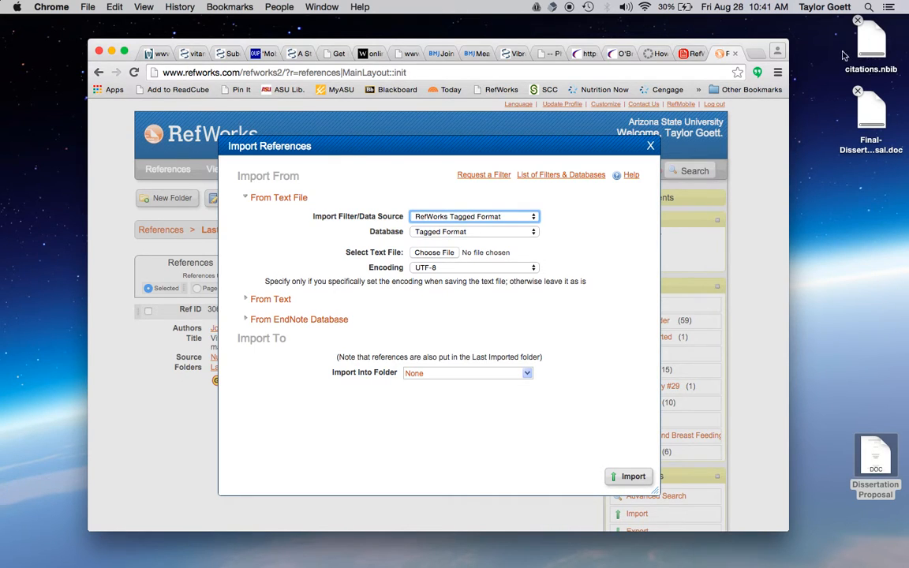
left_click(434, 253)
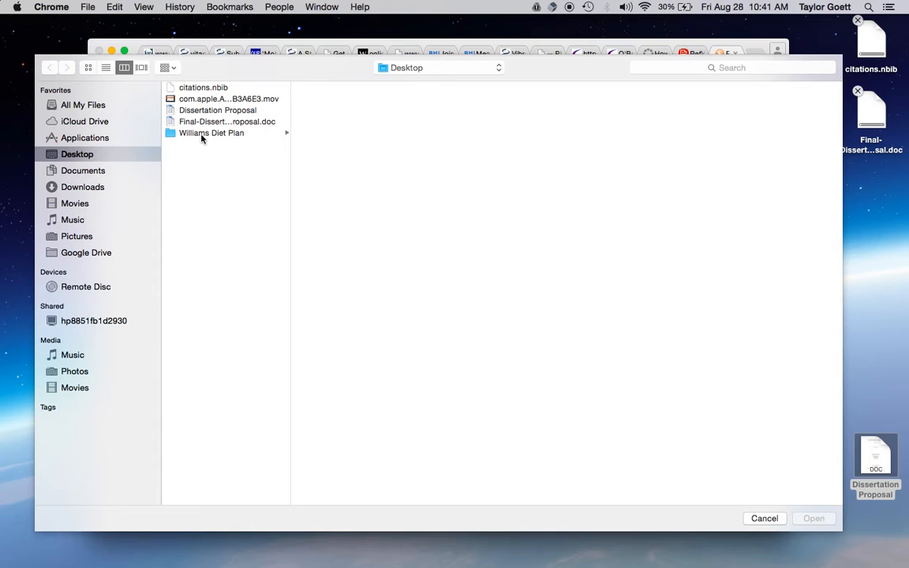
double_click(203, 88)
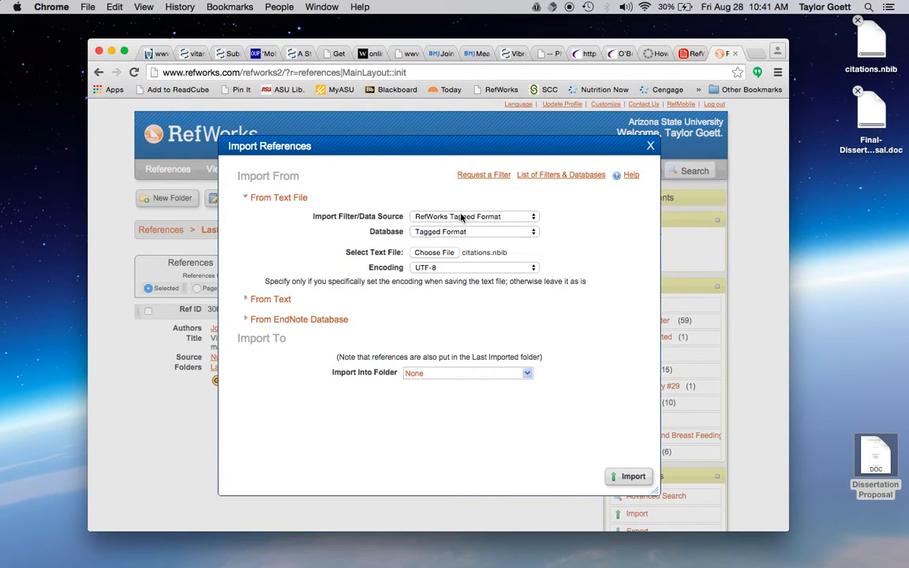
Set the import data source to NLM PubMed, import the file and view the last imported folder
left_click(461, 217)
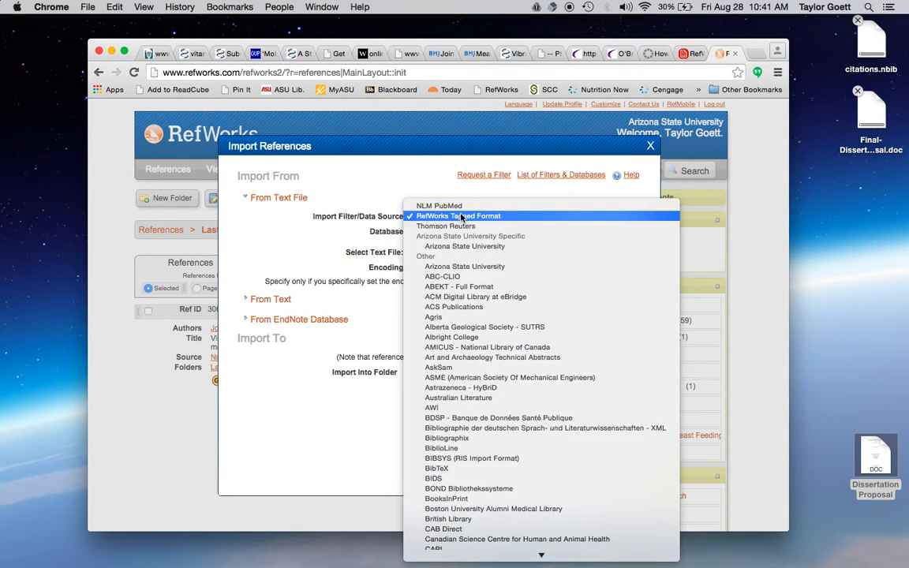
left_click(462, 206)
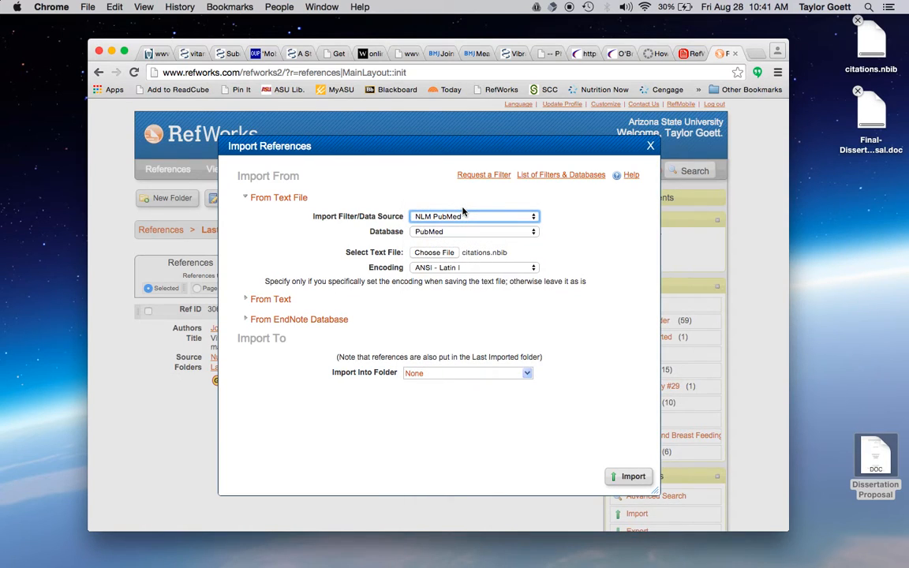
left_click(634, 478)
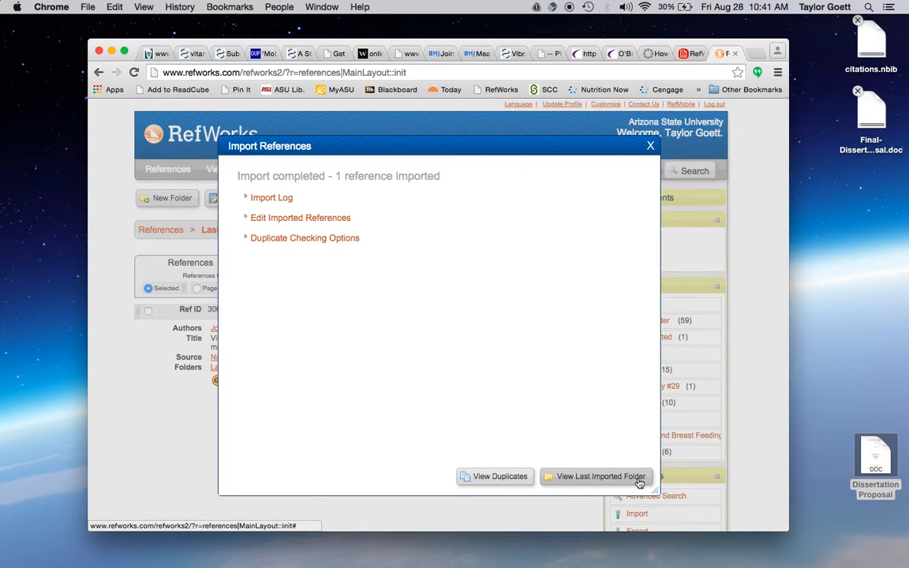
left_click(639, 482)
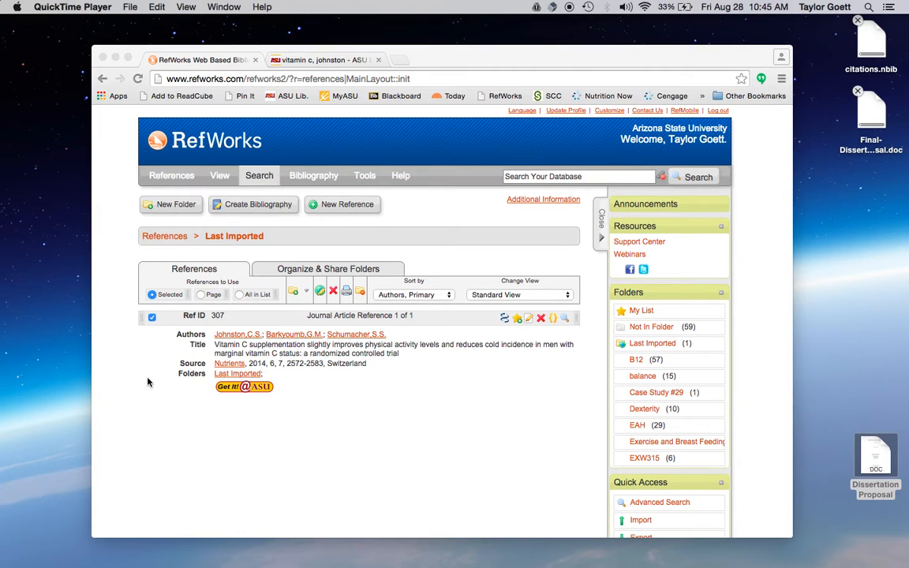
Select the imported vitamin C supplementation trial and show the folders it can be added to
left_click(153, 320)
left_click(153, 319)
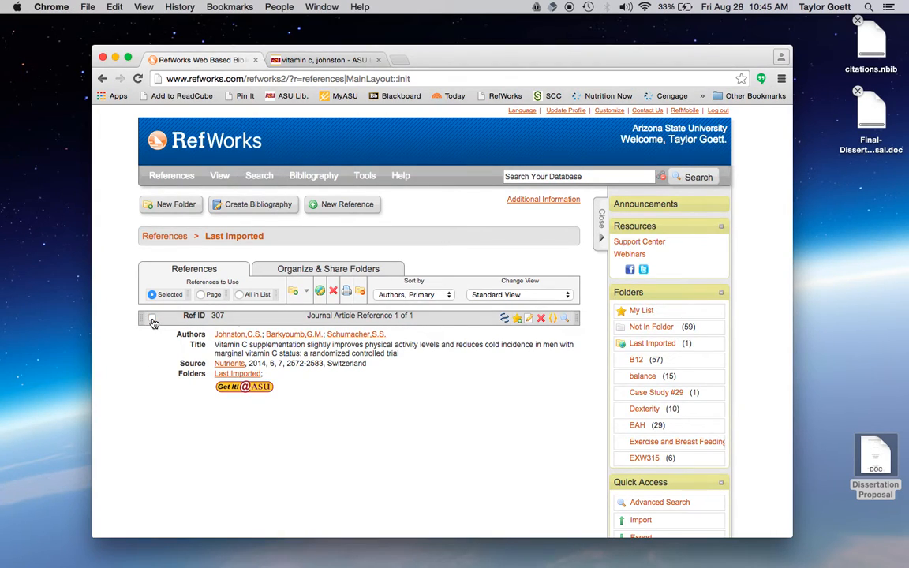
left_click(153, 320)
left_click(308, 293)
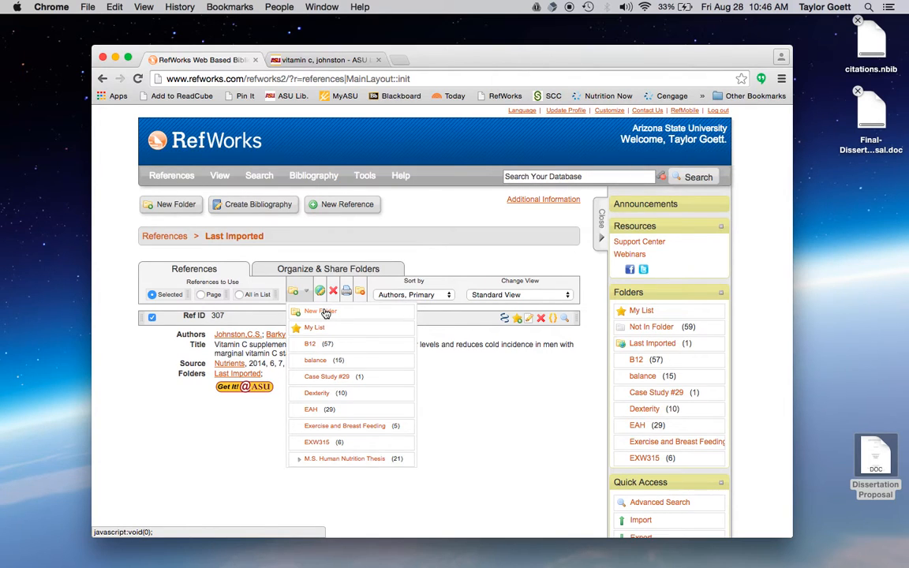
Export the saved Biomarkers article from the ASU Libraries temporary folder to RefWorks and view the last imported folder
left_click(320, 60)
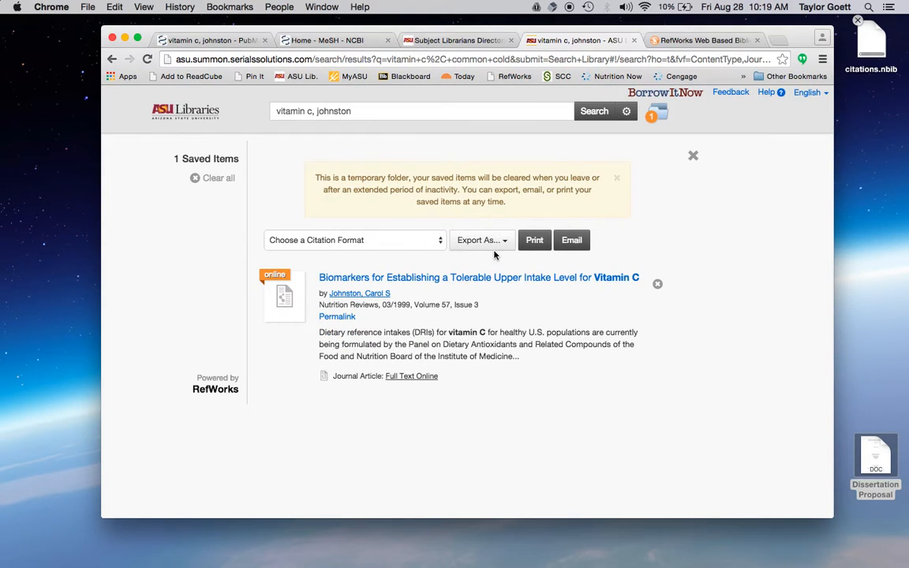
left_click(494, 241)
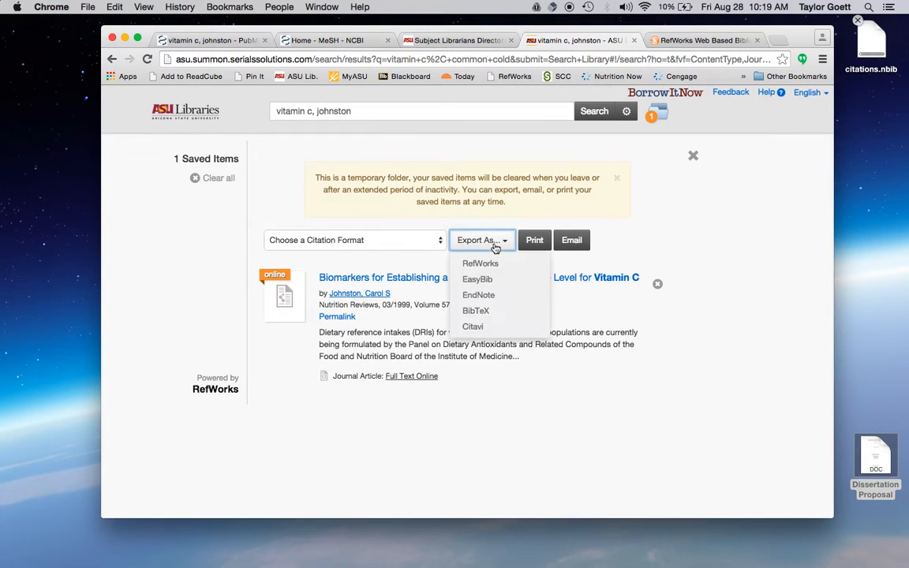
left_click(490, 263)
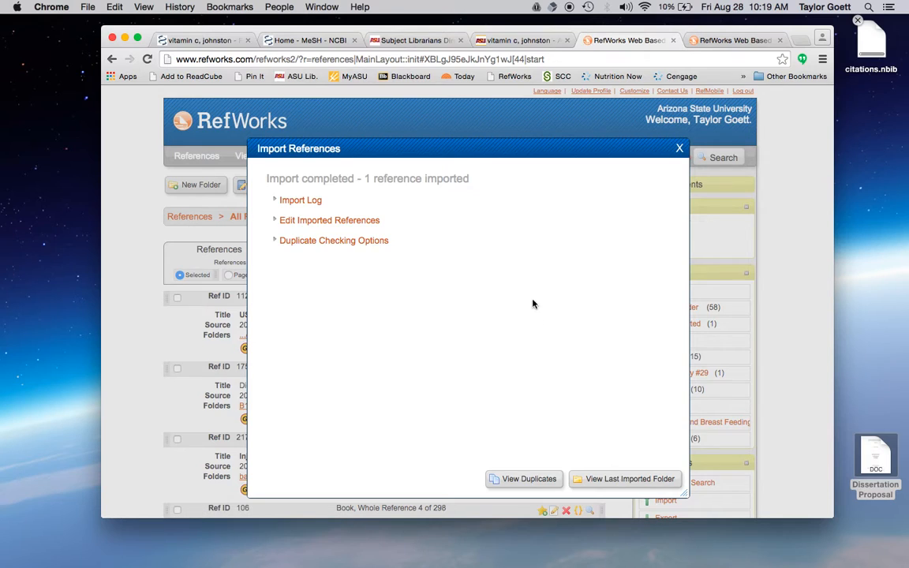
left_click(624, 479)
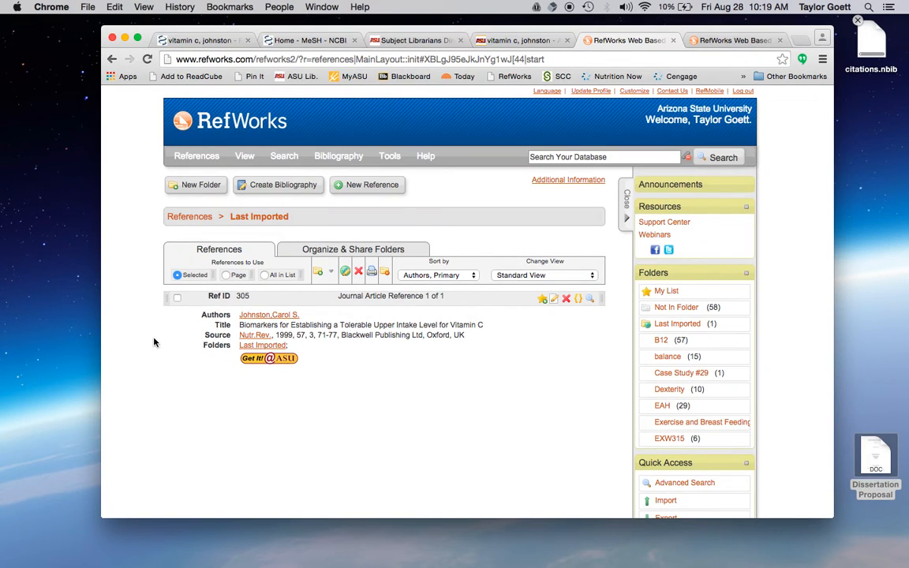
Select the imported Biomarkers reference and look through the folders it can be added to
left_click(178, 298)
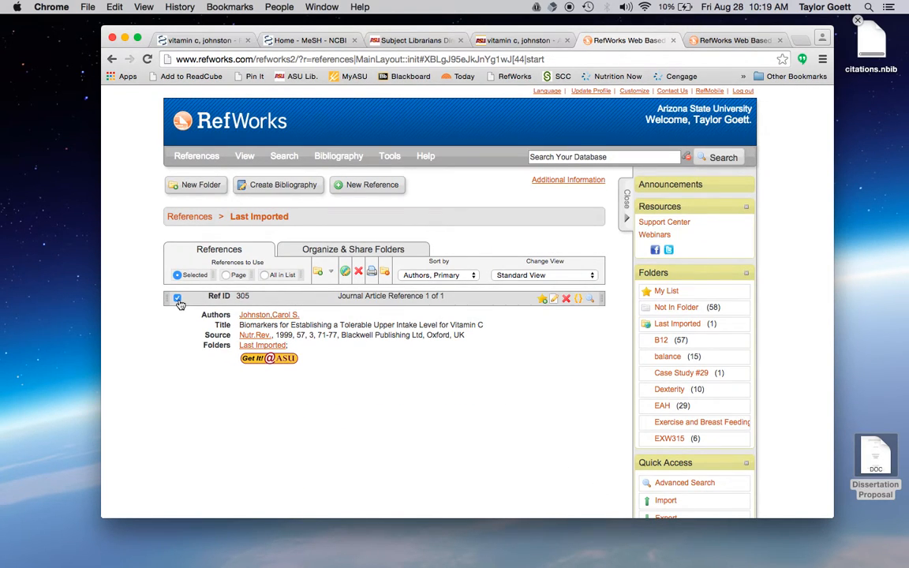
left_click(321, 272)
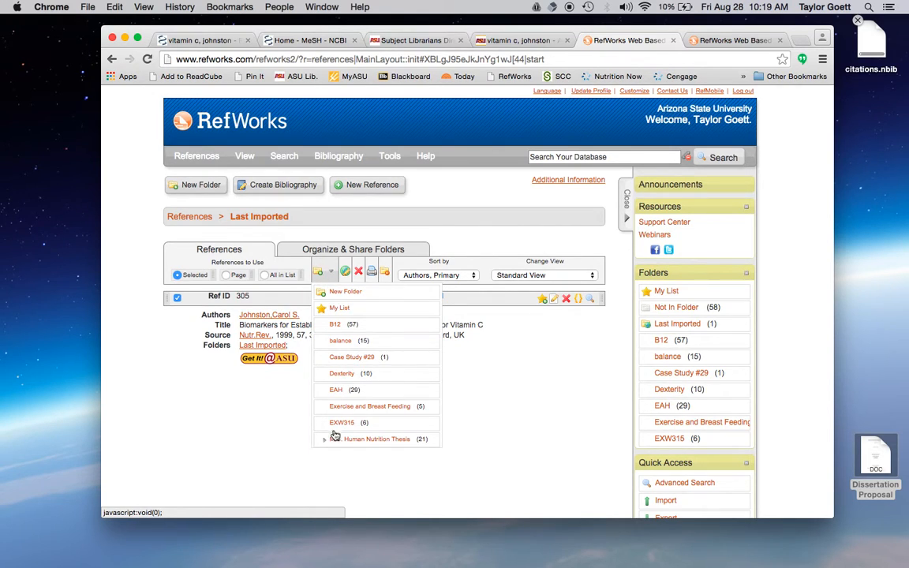
mouse_move(325, 280)
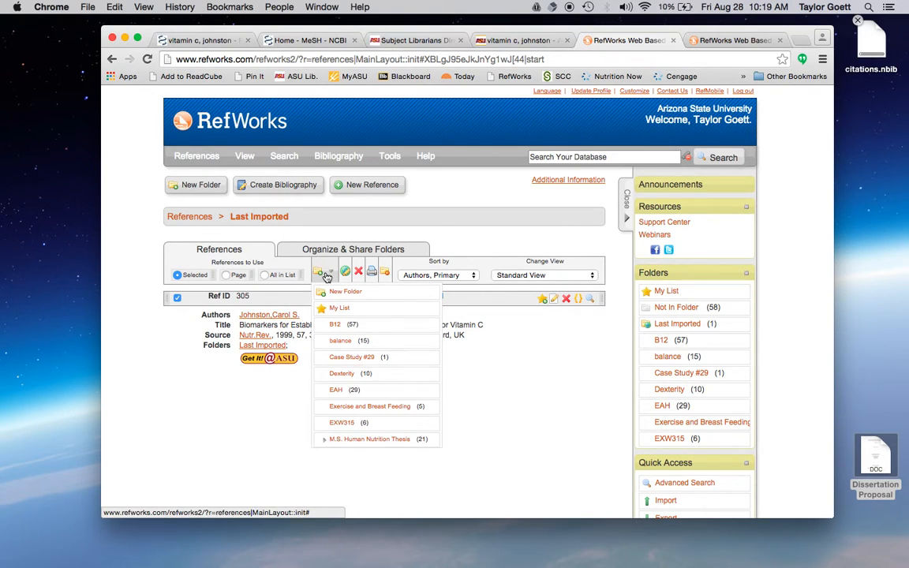
mouse_move(197, 158)
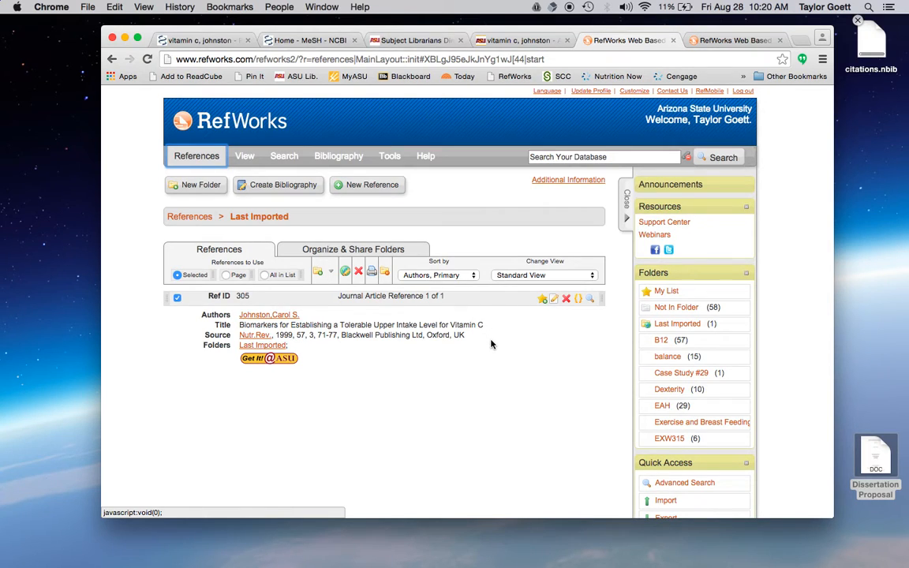
Generate the in-text citation for the Biomarkers reference and switch to the Dissertation Proposal in Word to view its citations
left_click(579, 301)
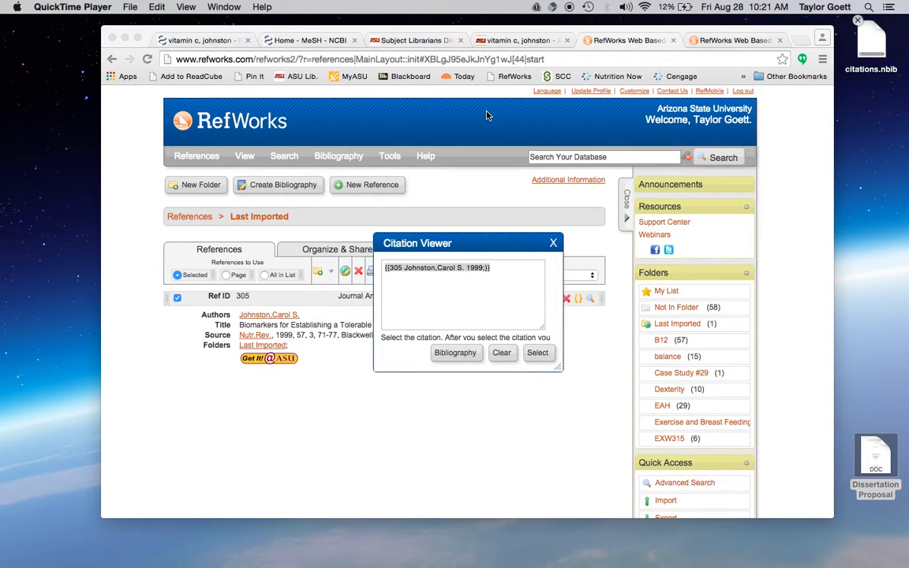
left_click(487, 116)
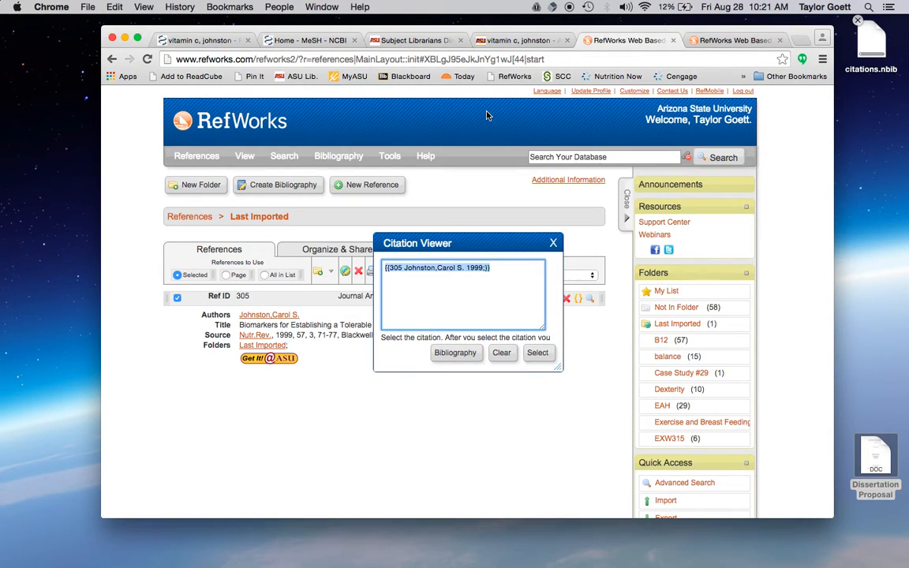
mouse_move(757, 537)
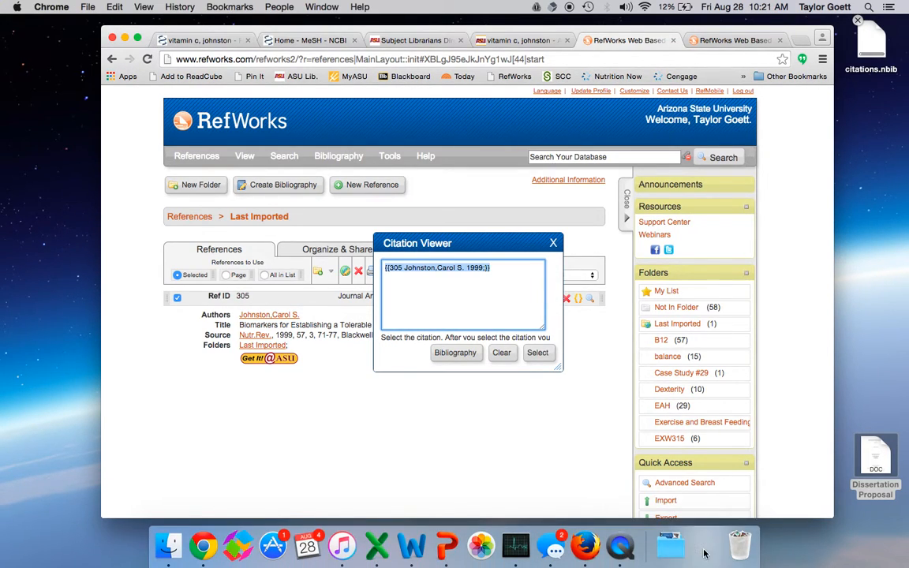
left_click(705, 545)
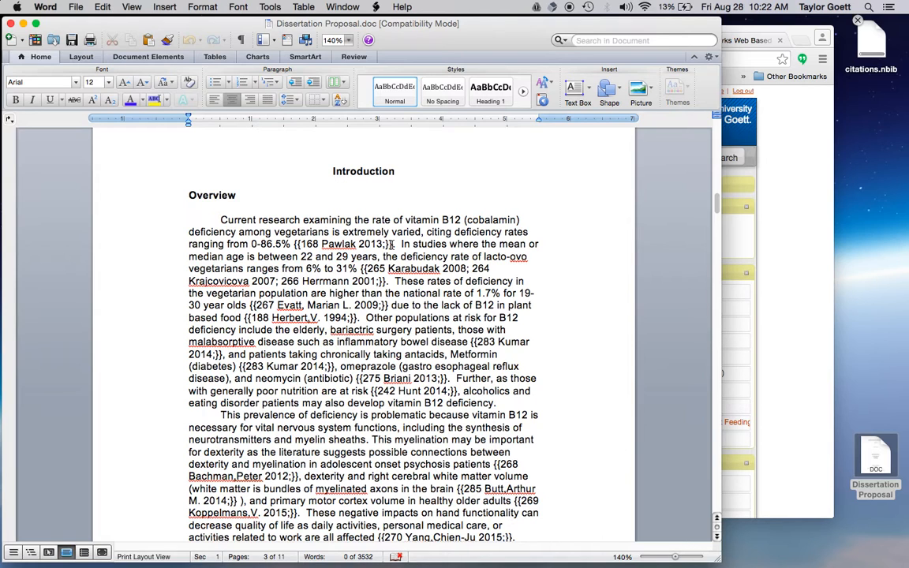
Minimize the Dissertation Proposal and close the Citation Viewer in RefWorks
left_click(23, 24)
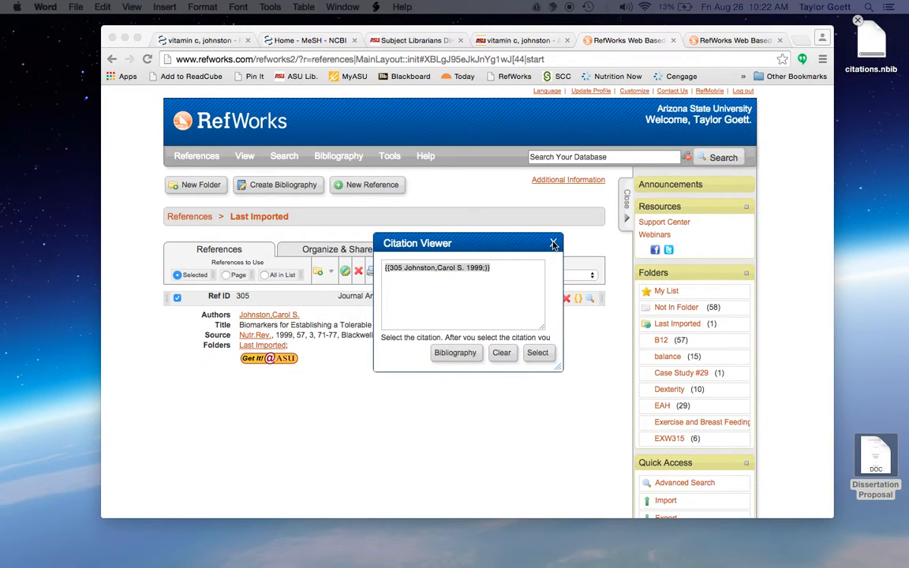
left_click(500, 225)
left_click(553, 243)
left_click(189, 159)
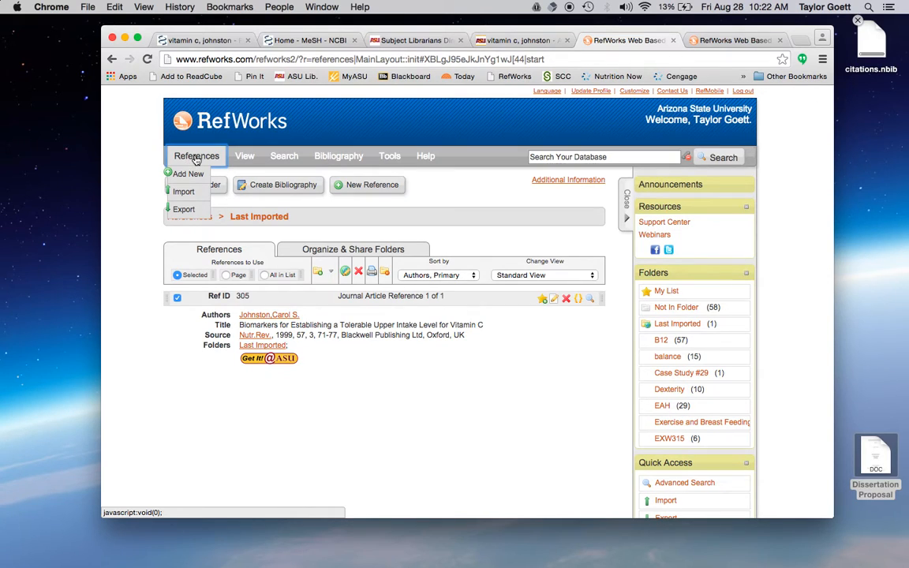
mouse_move(210, 162)
left_click(244, 162)
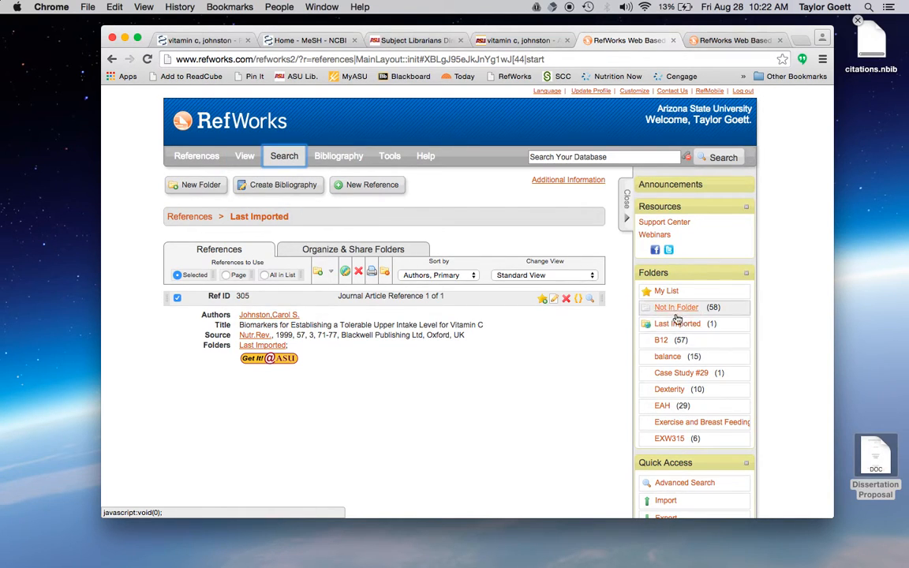
Select the first two references in the B12 folder and view the citation for the Vitamin B12 fact sheet
left_click(662, 341)
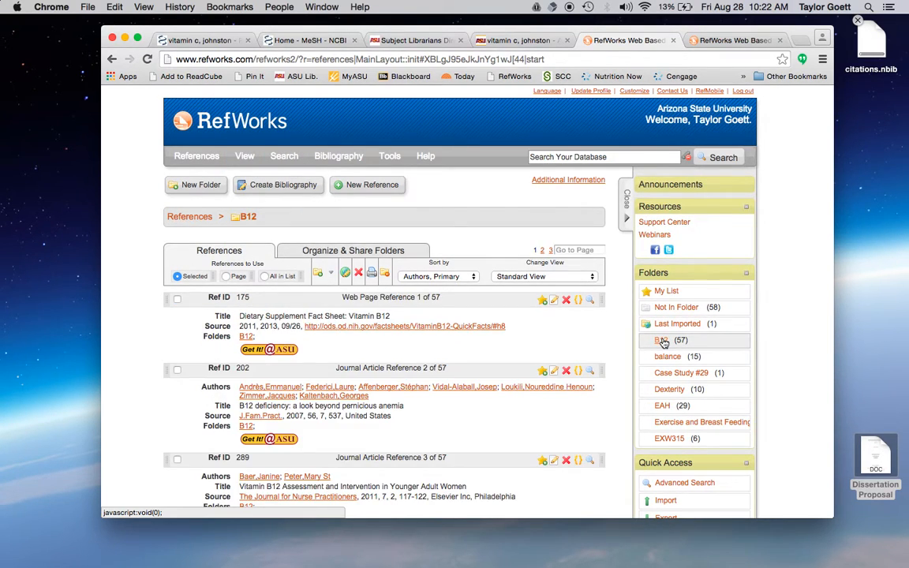
left_click(177, 299)
left_click(176, 370)
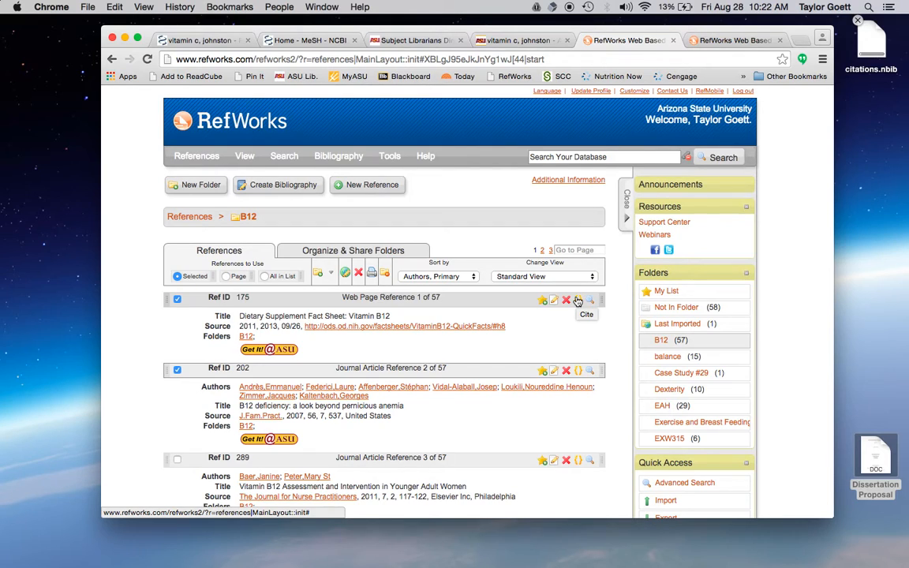
left_click(577, 301)
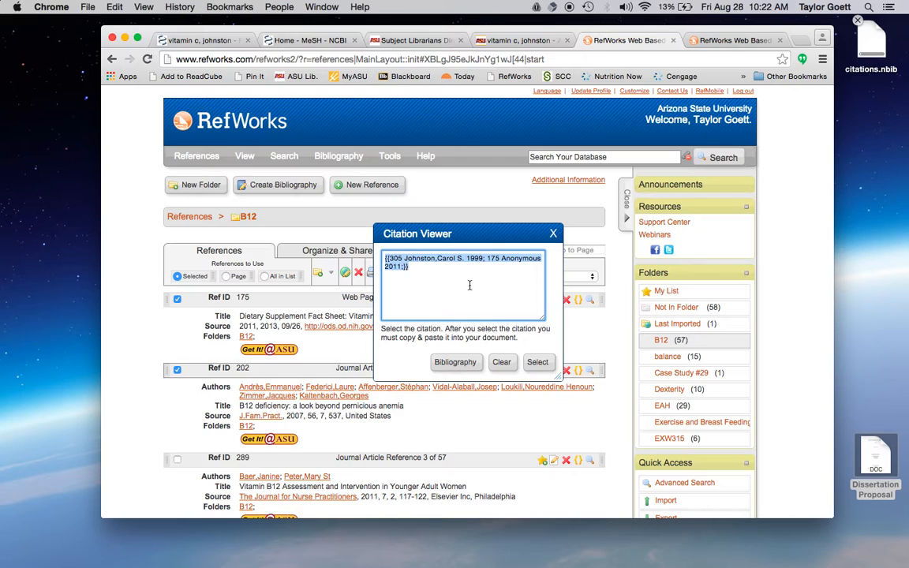
left_click(554, 235)
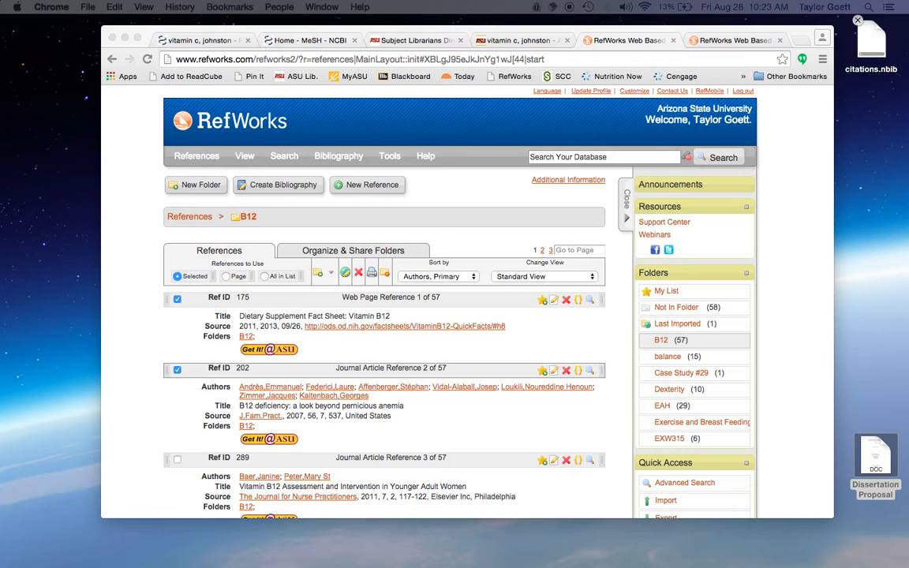
Start a bibliography from the selected B12 references and review the available output styles
left_click(296, 190)
left_click(290, 188)
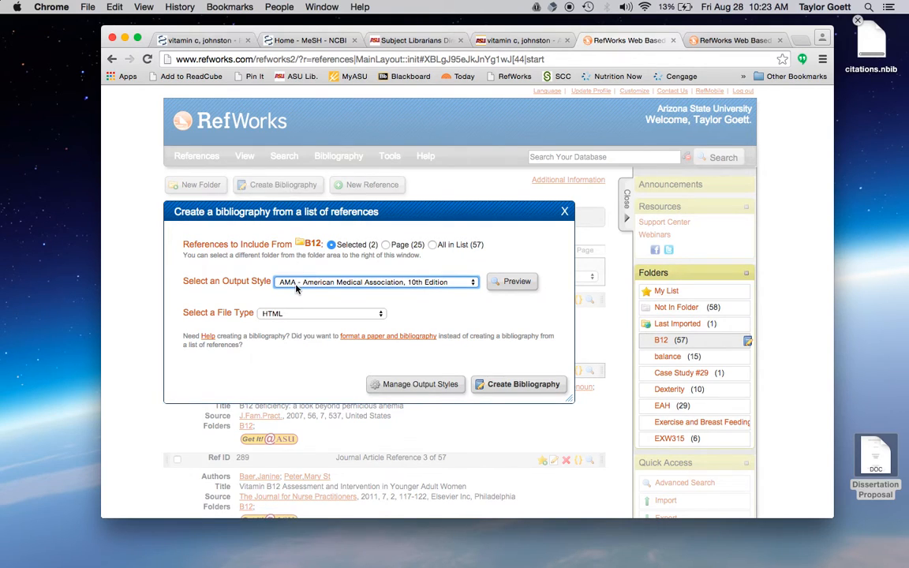
left_click(296, 288)
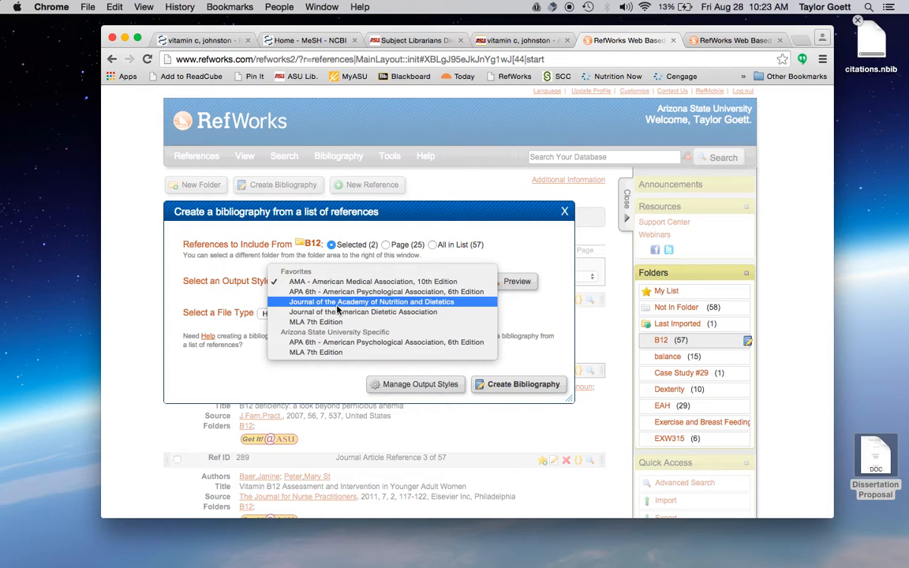
left_click(224, 304)
Open the Output Style Manager and search the list of output styles for "AMA"
left_click(447, 385)
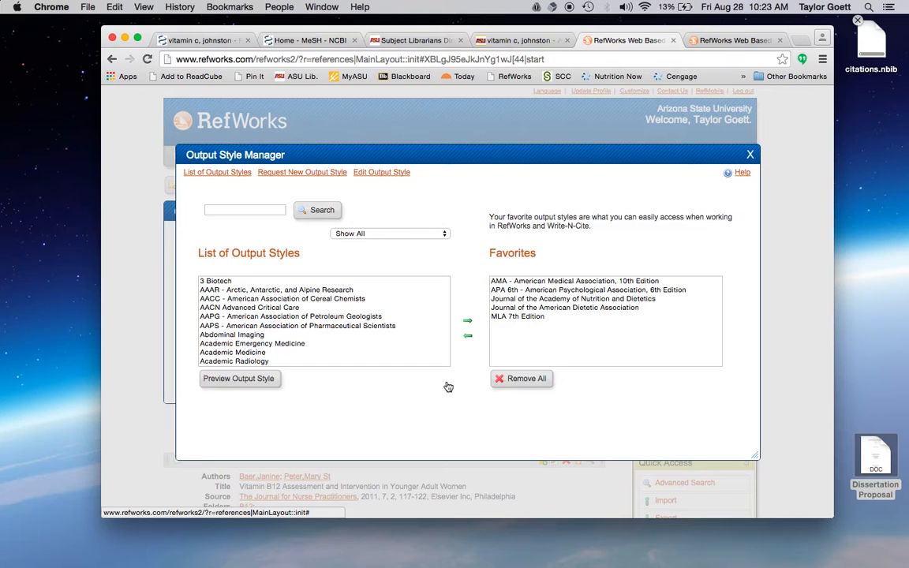
type("Ama")
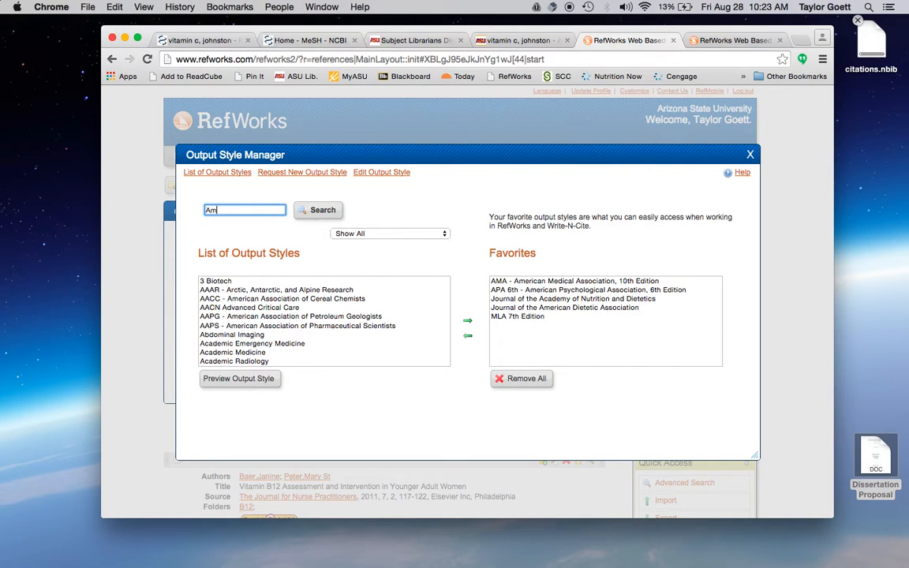
key("BackSpace")
key("BackSpace")
type("MA")
left_click(326, 216)
left_click(314, 281)
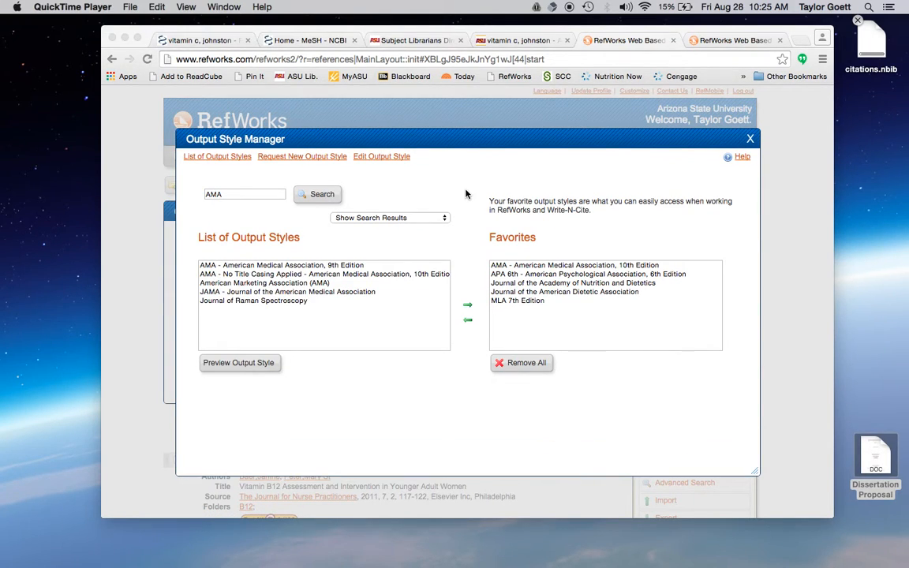
Look over the listed and favorite output styles, then close the Output Style Manager and the bibliography dialog
left_click(509, 251)
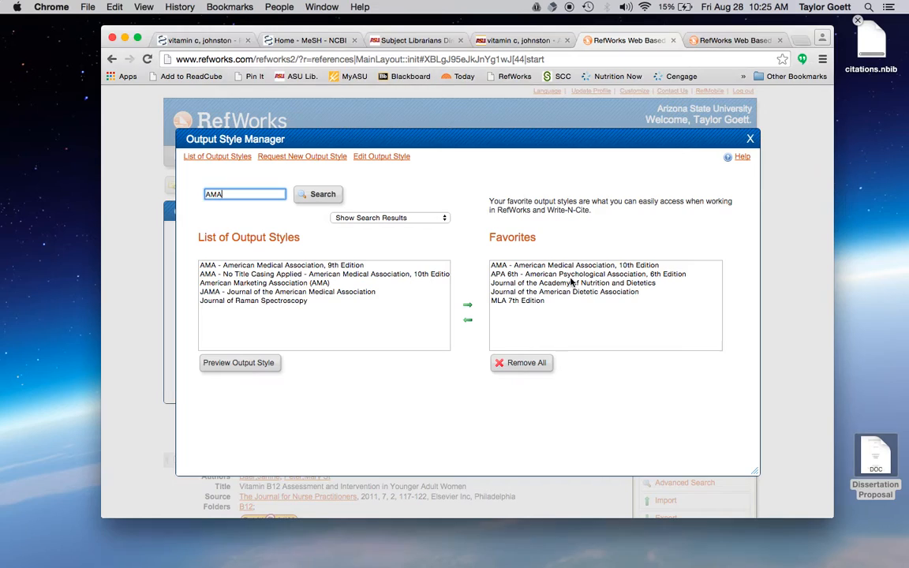
left_click(566, 284)
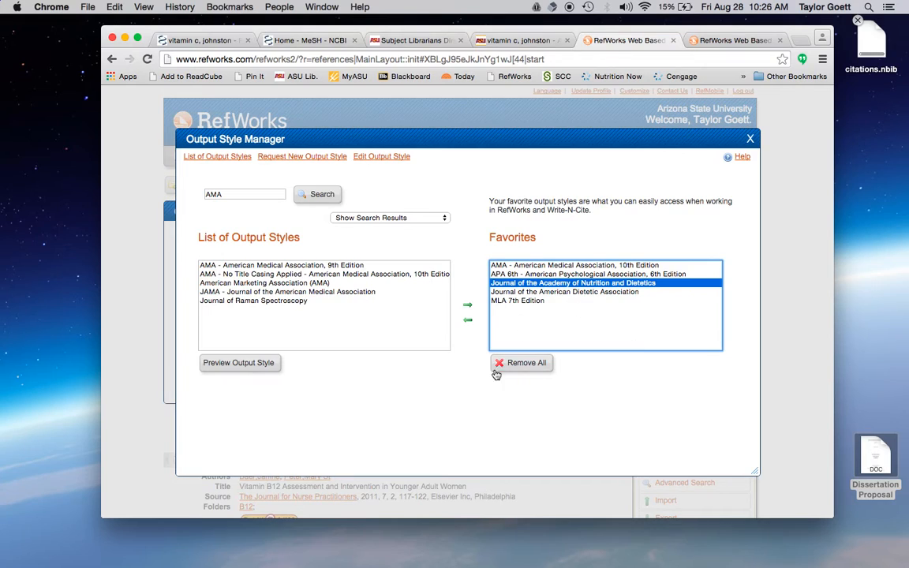
left_click(331, 265)
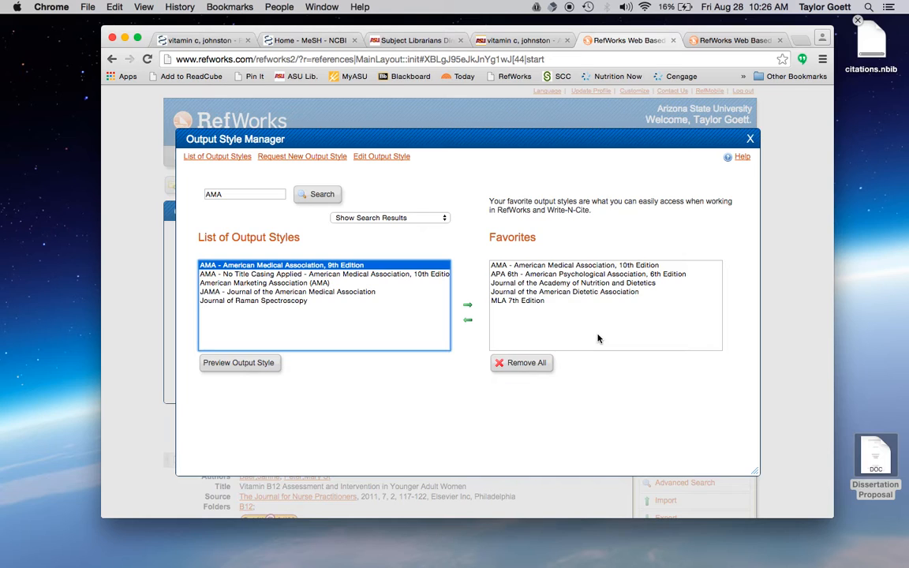
left_click(750, 140)
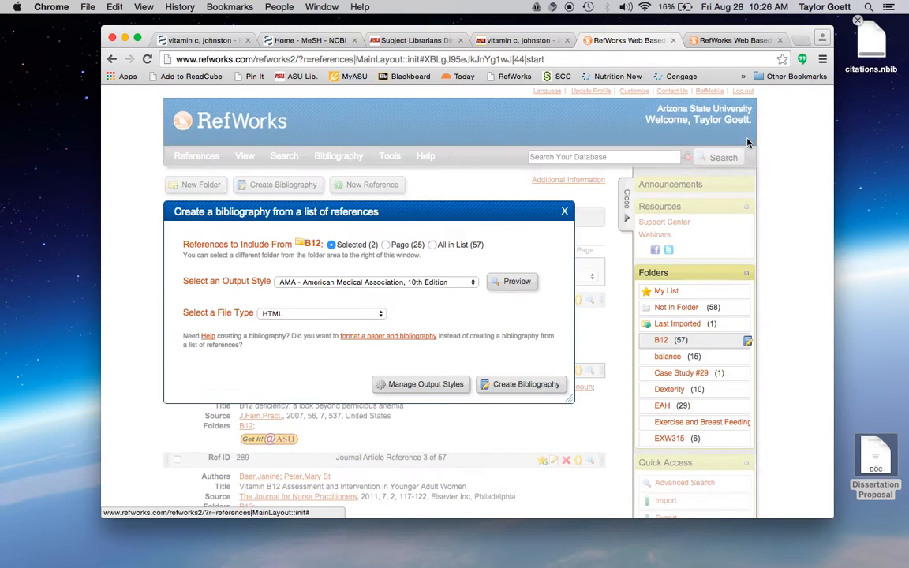
left_click(564, 211)
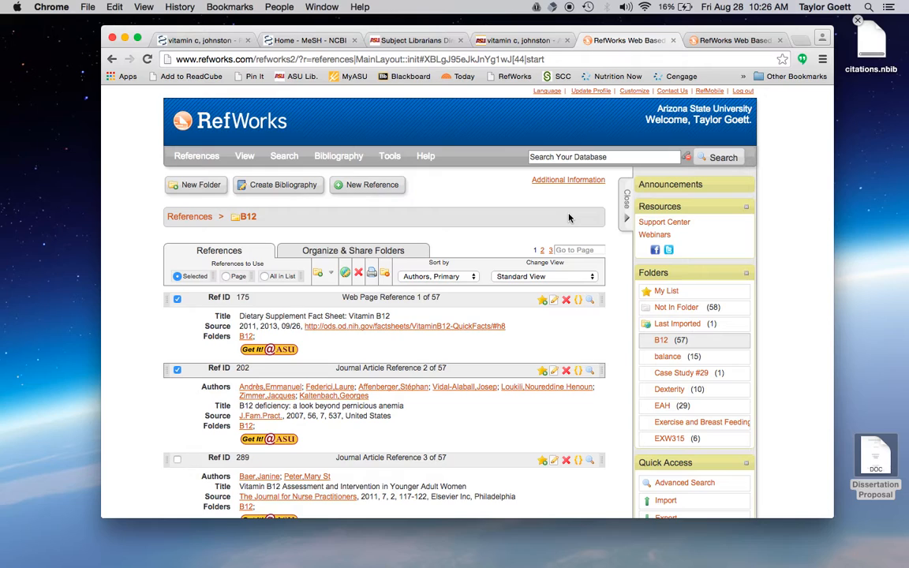
Format the Dissertation Proposal file and its bibliography with the Journal of the Academy of Nutrition and Dietetics output style
left_click(266, 188)
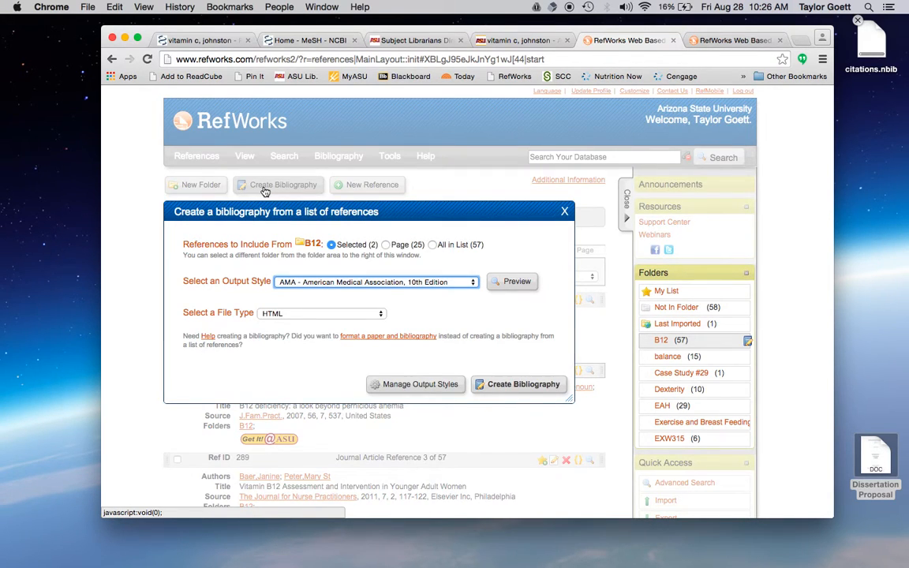
left_click(421, 342)
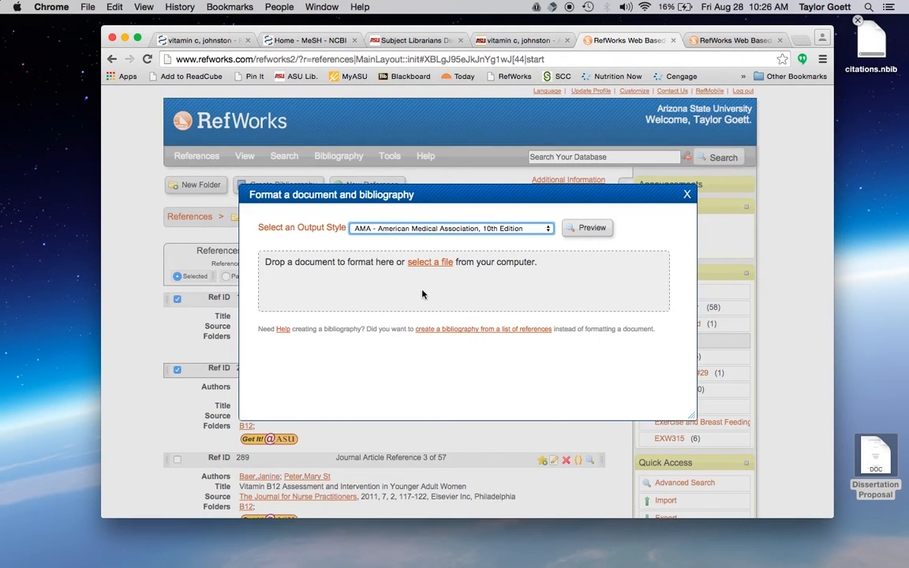
left_click(413, 233)
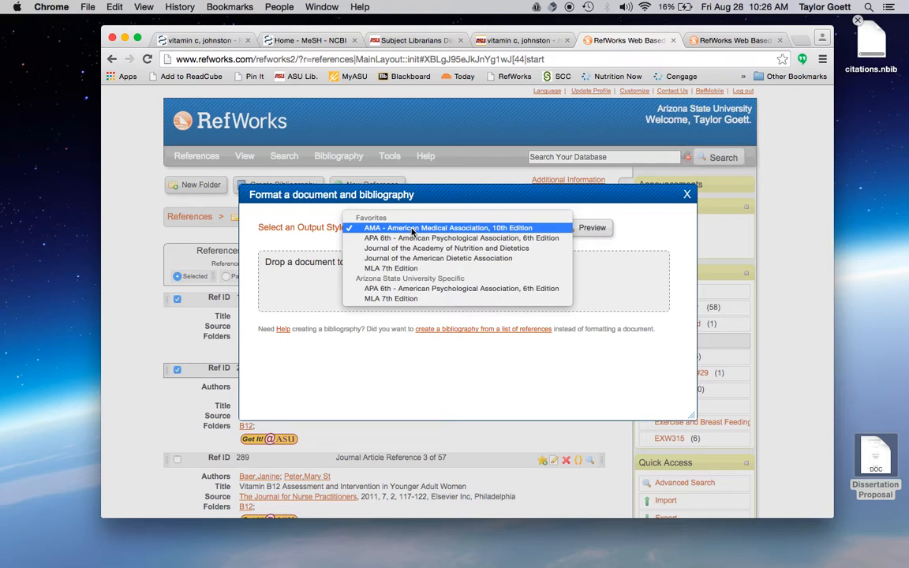
left_click(420, 248)
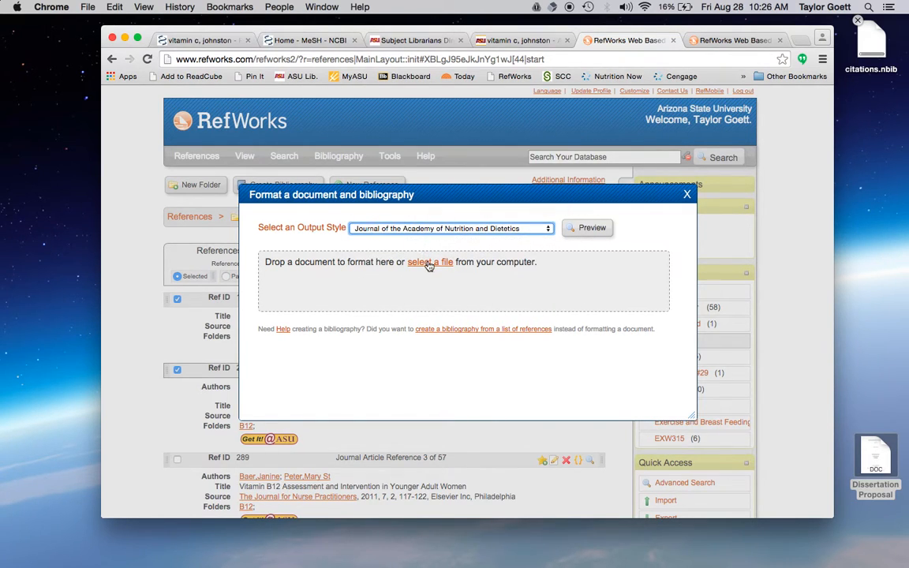
left_click(430, 262)
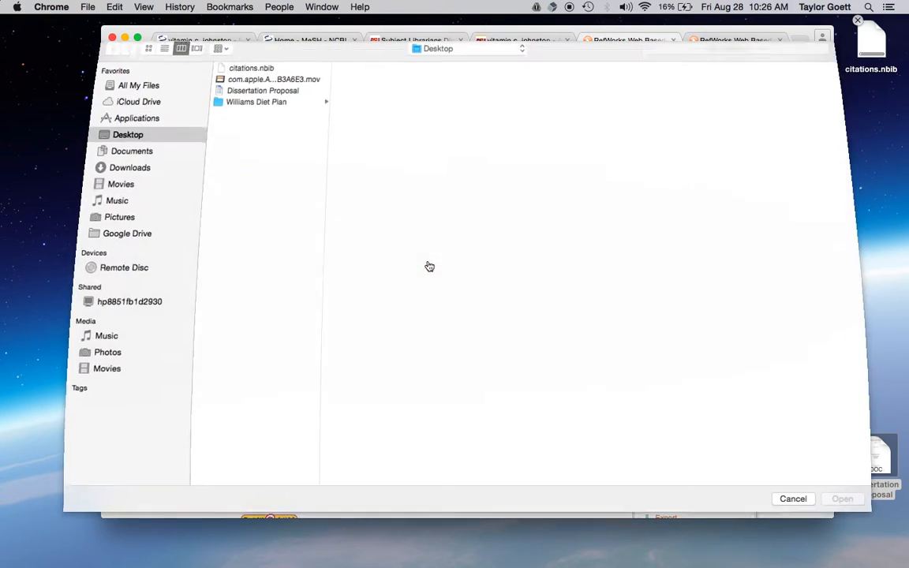
left_click(260, 97)
double_click(260, 99)
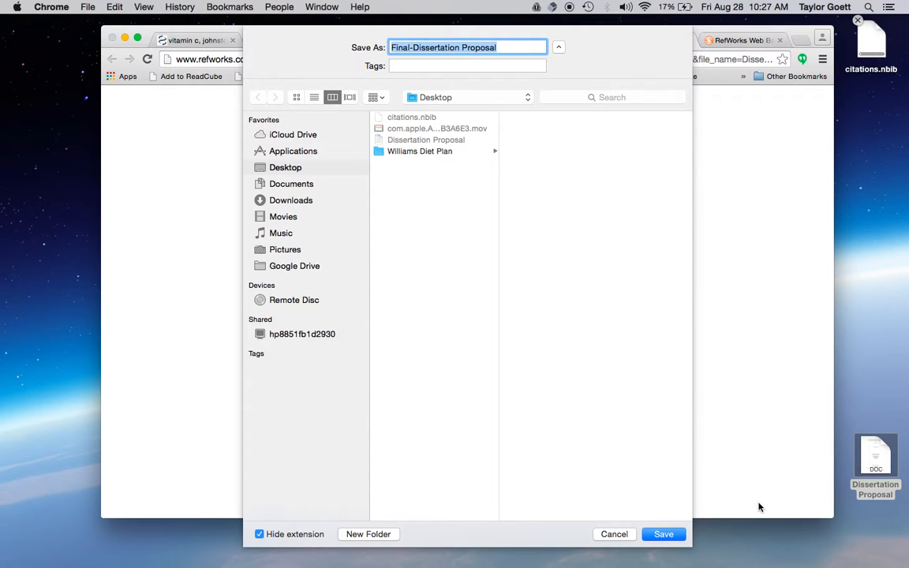
Save the formatted document to the Desktop as Final-Dissertation Proposal and open it in Word
left_click(278, 168)
left_click(679, 540)
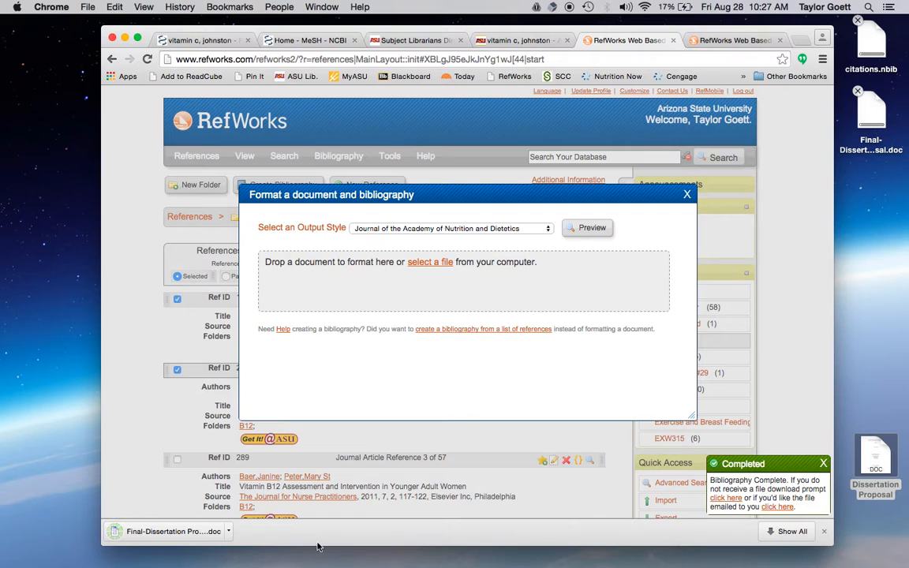
left_click(189, 534)
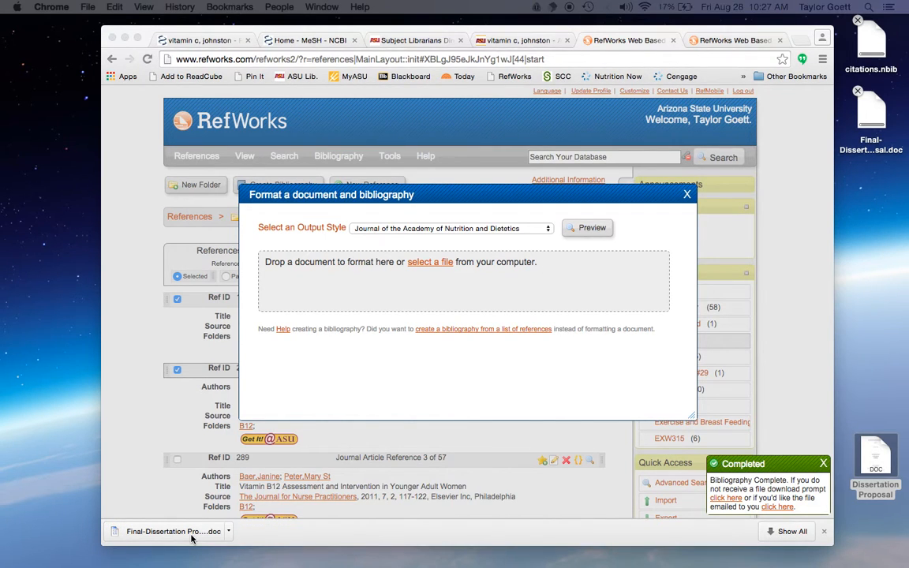
Examine the numbered in-text citations in the Overview section of the Final-Dissertation Proposal
scroll(418, 376, "down", 15)
scroll(418, 377, "down", 3)
scroll(418, 377, "up", 1)
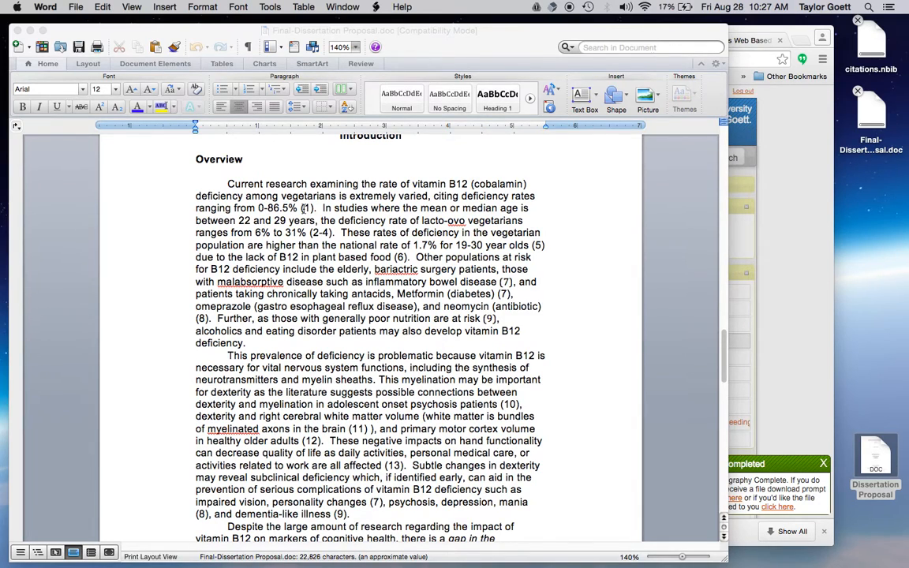
left_click_drag(301, 207, 315, 208)
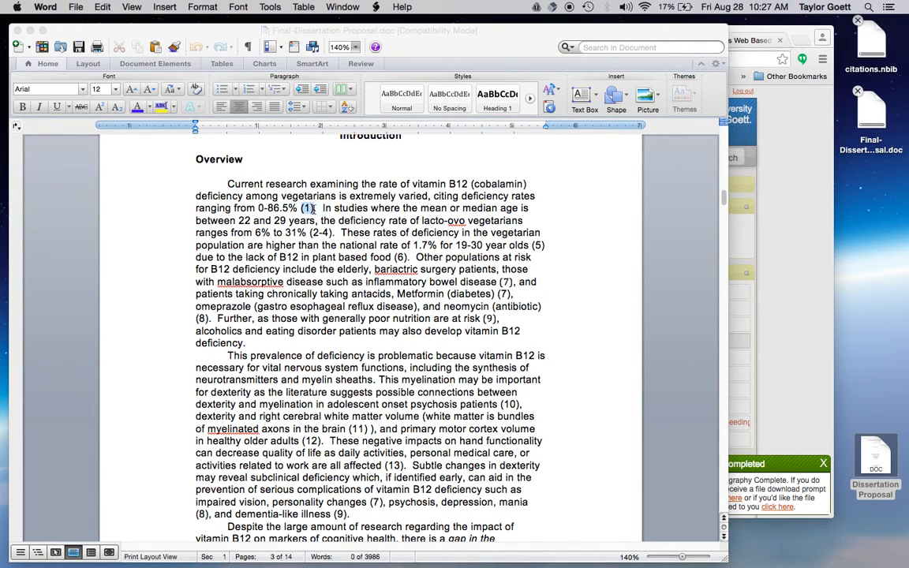
left_click(311, 208)
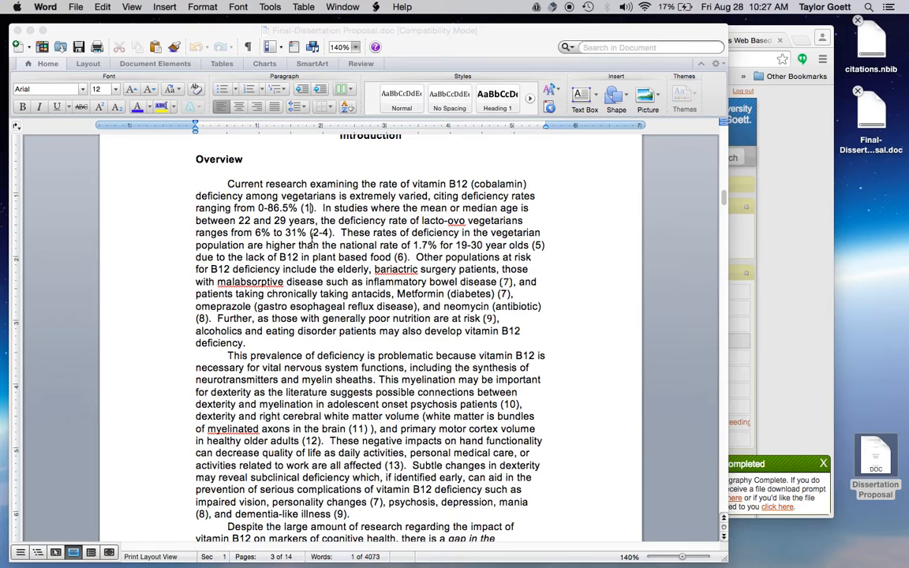
scroll(311, 243, "down", 2)
right_click(311, 243)
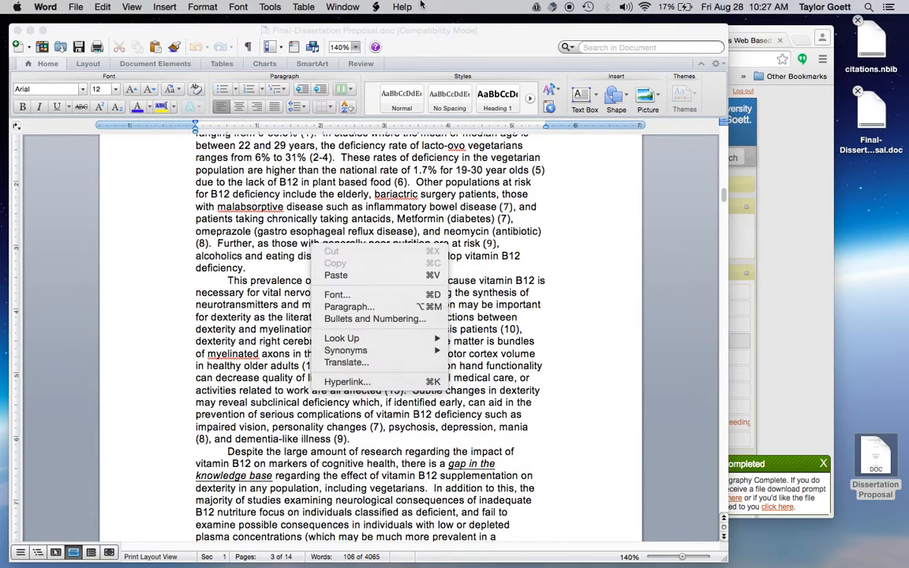
Examine the formatted References list of the Final-Dissertation Proposal and minimize the document
scroll(298, 171, "down", 20)
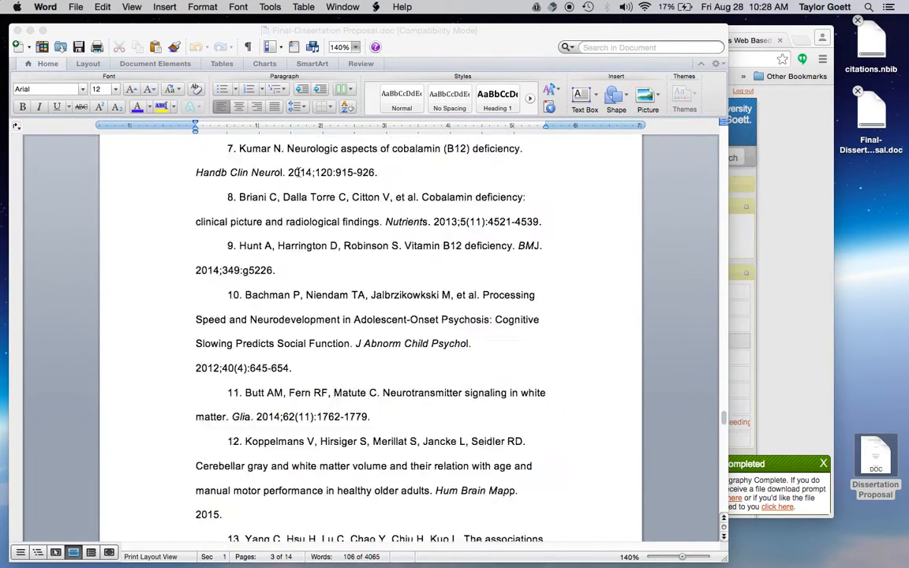
scroll(298, 171, "up", 10)
scroll(298, 171, "up", 20)
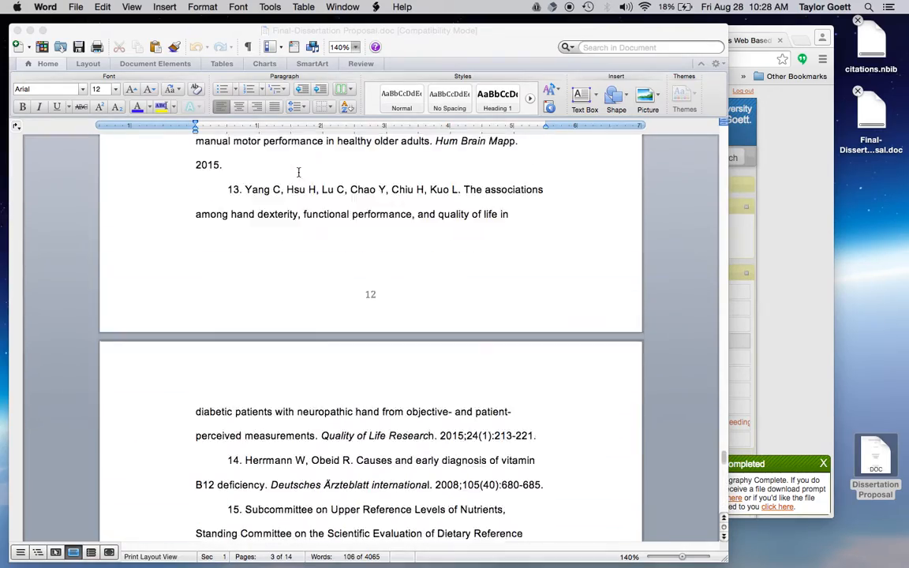
scroll(298, 171, "up", 5)
scroll(298, 172, "down", 3)
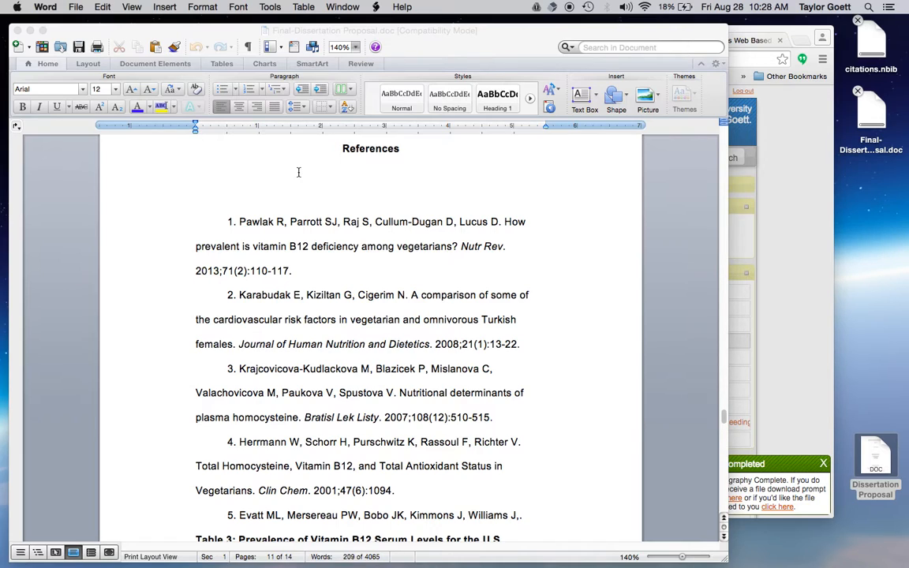
left_click(30, 30)
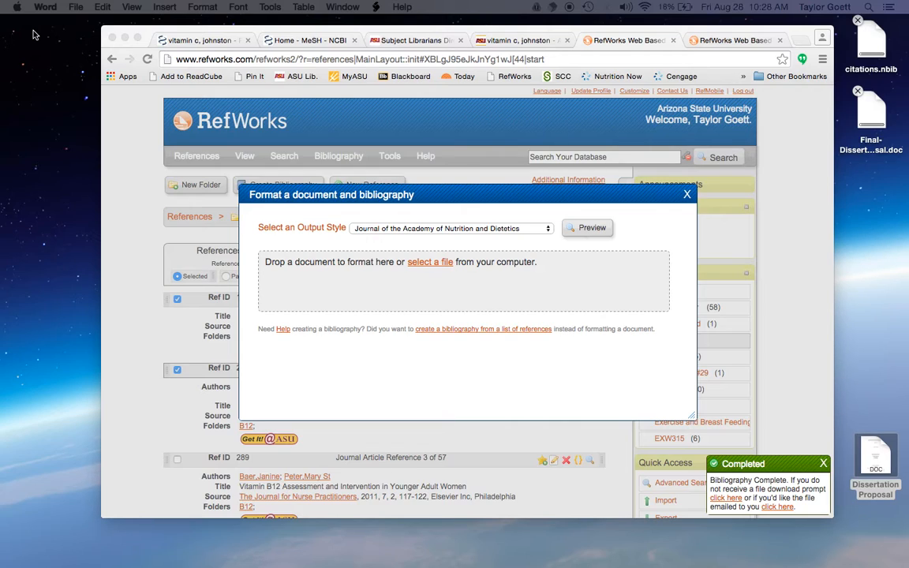
Restore the Final-Dissertation Proposal, check the citations in its introduction text, and minimize it again
mouse_move(595, 567)
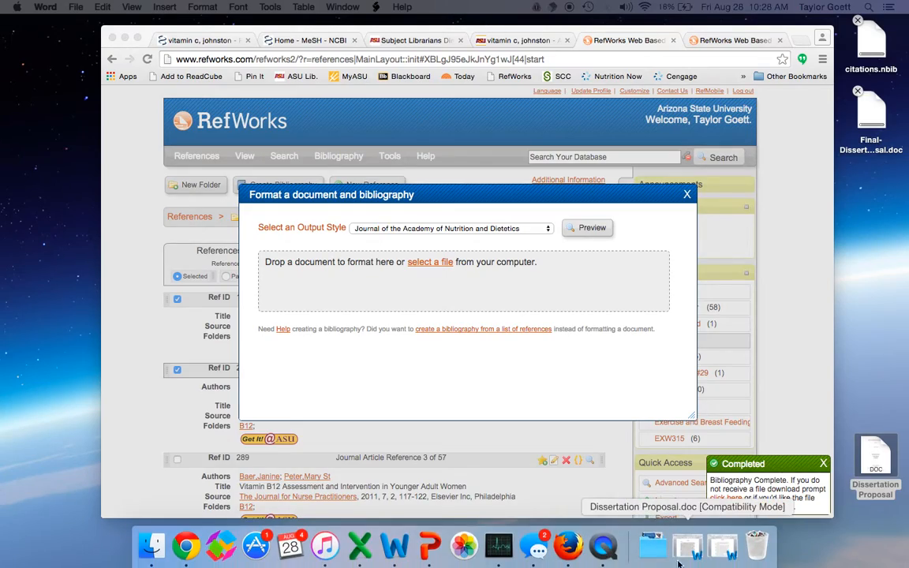
left_click(729, 553)
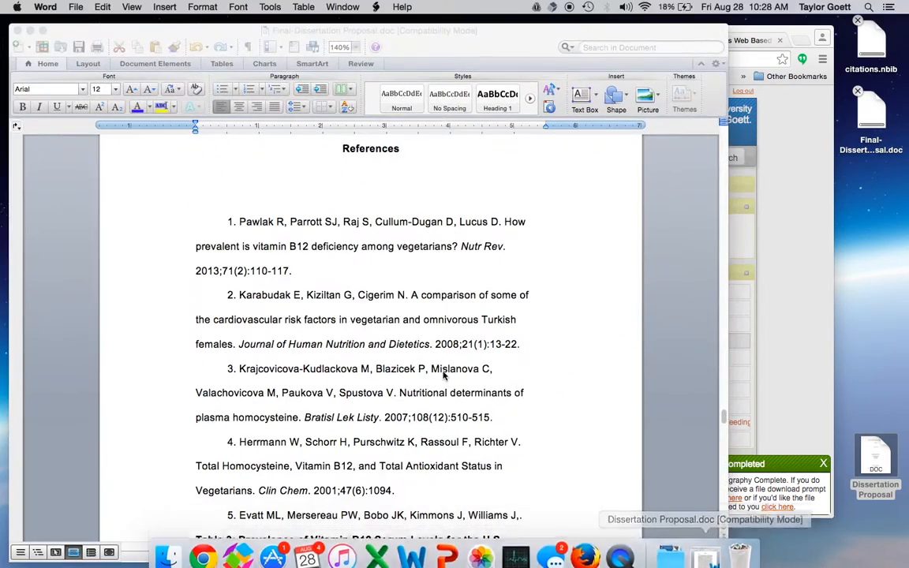
scroll(442, 373, "up", 20)
scroll(444, 376, "up", 20)
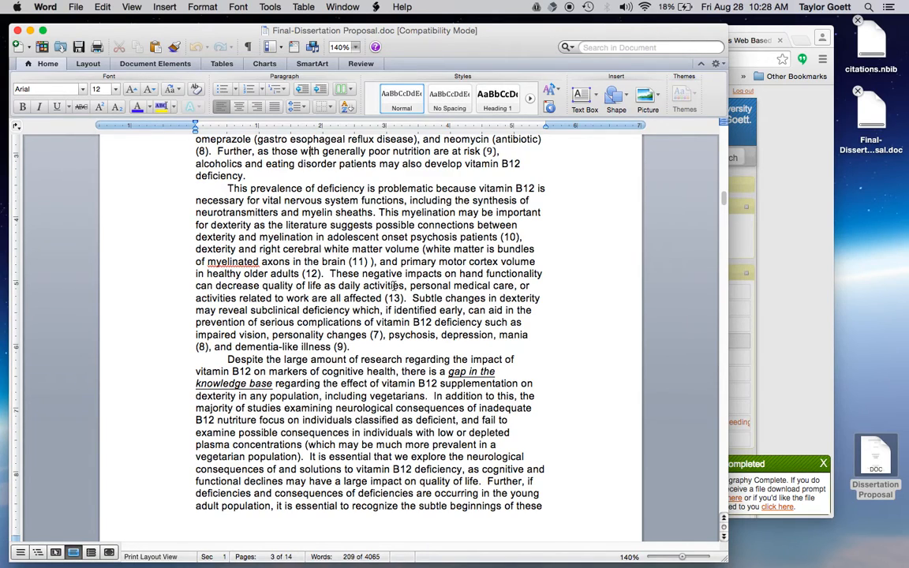
left_click(30, 31)
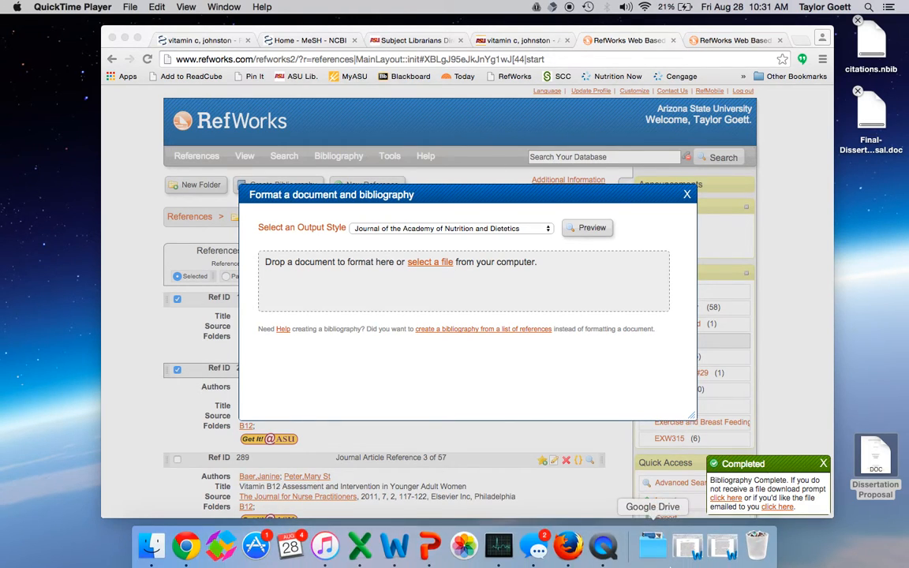
Restore the original Dissertation Proposal and add the comment "Blah Blah Blah" to the first sentence of the Overview
left_click(698, 555)
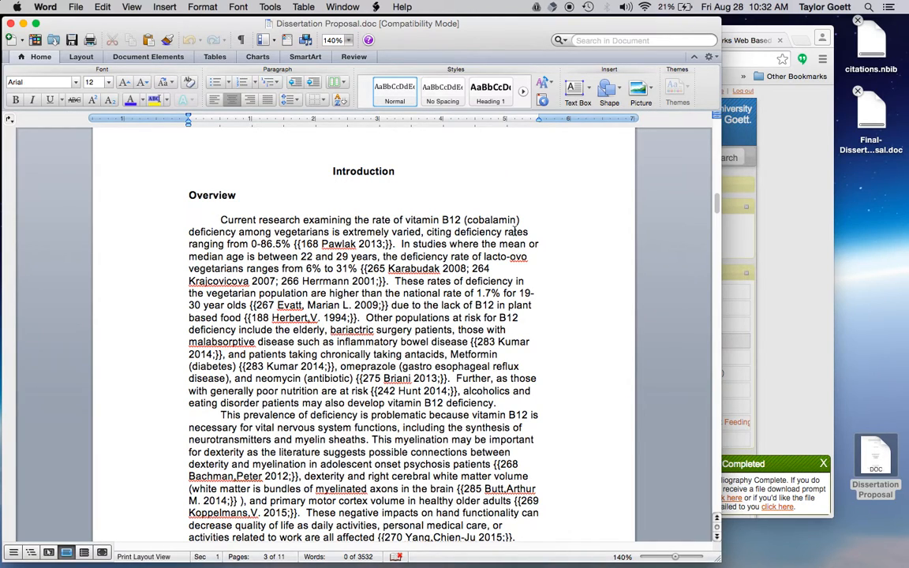
left_click(357, 58)
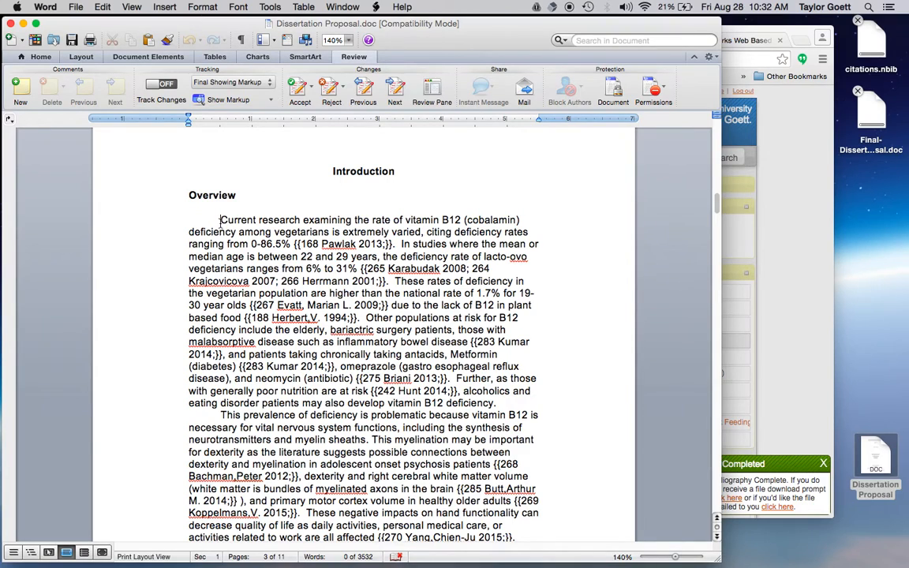
left_click_drag(220, 220, 396, 244)
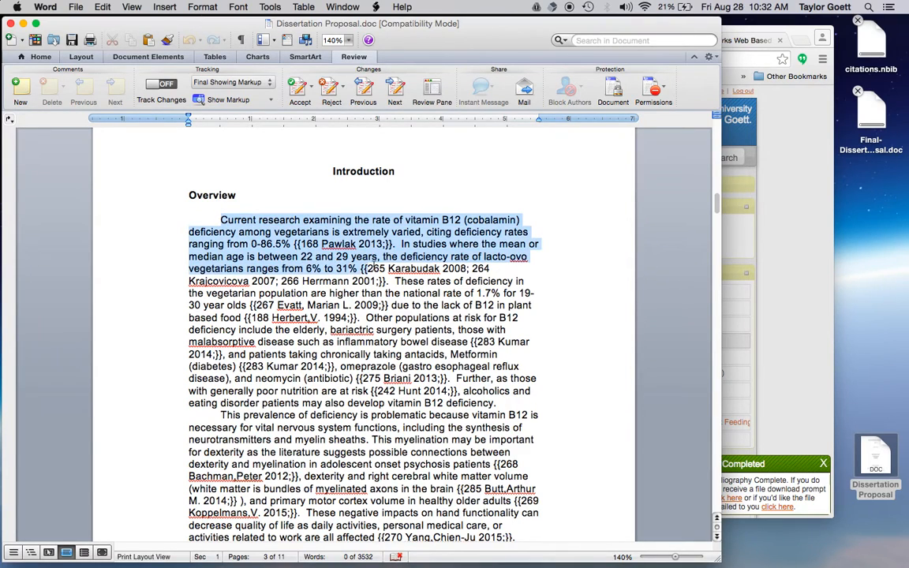
left_click(20, 89)
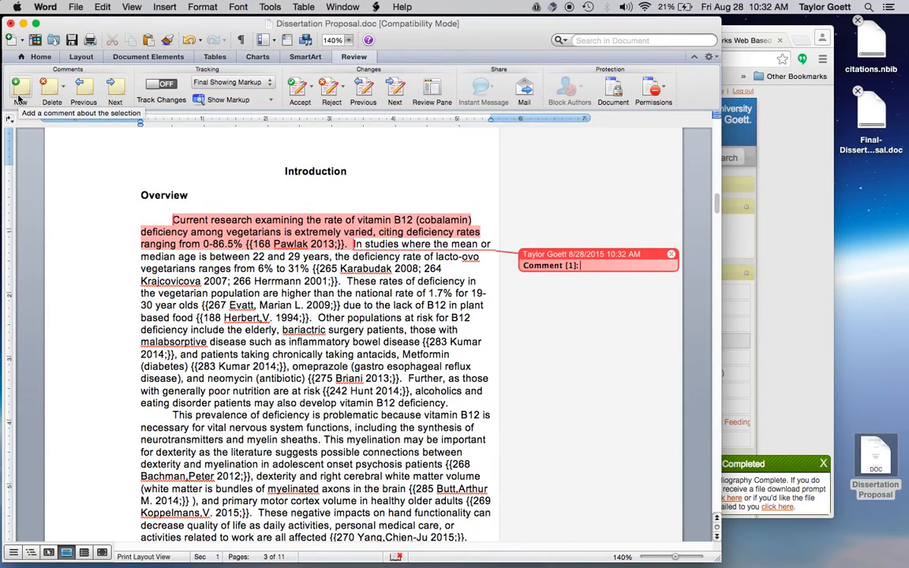
type("Blah Blah Blah")
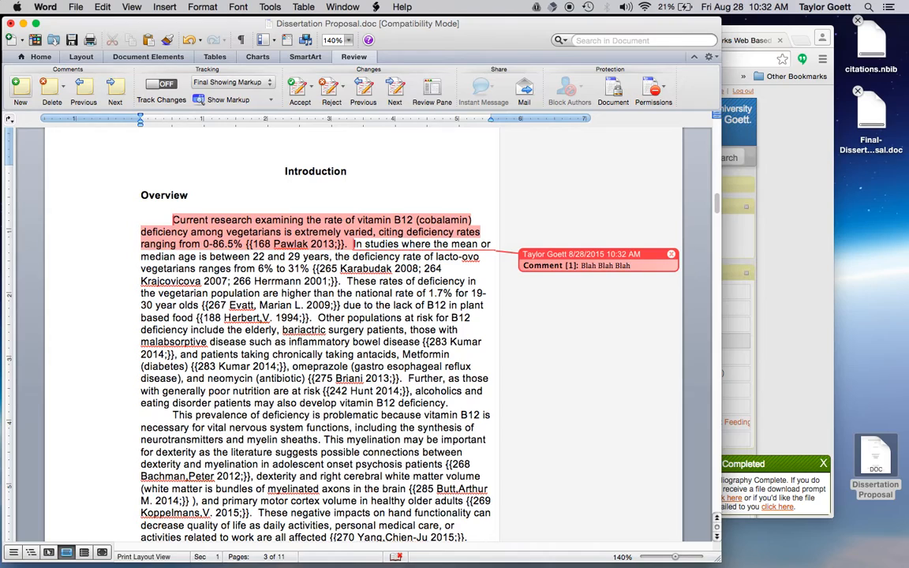
With Track Changes on, delete the comma after "antacids", lowercase "Metformin", and delete "B12 deficiency" at the end of the first Overview paragraph
left_click(168, 85)
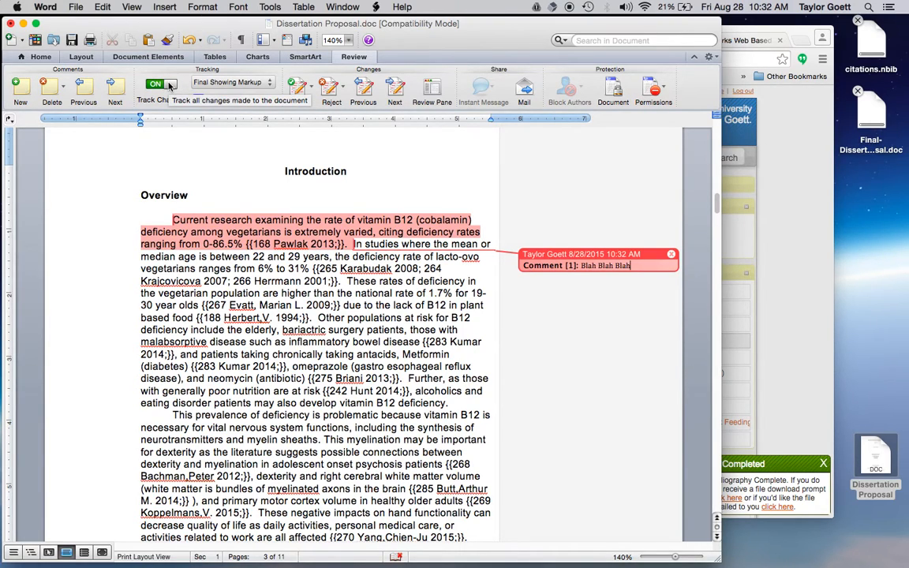
left_click(400, 361)
key("BackSpace")
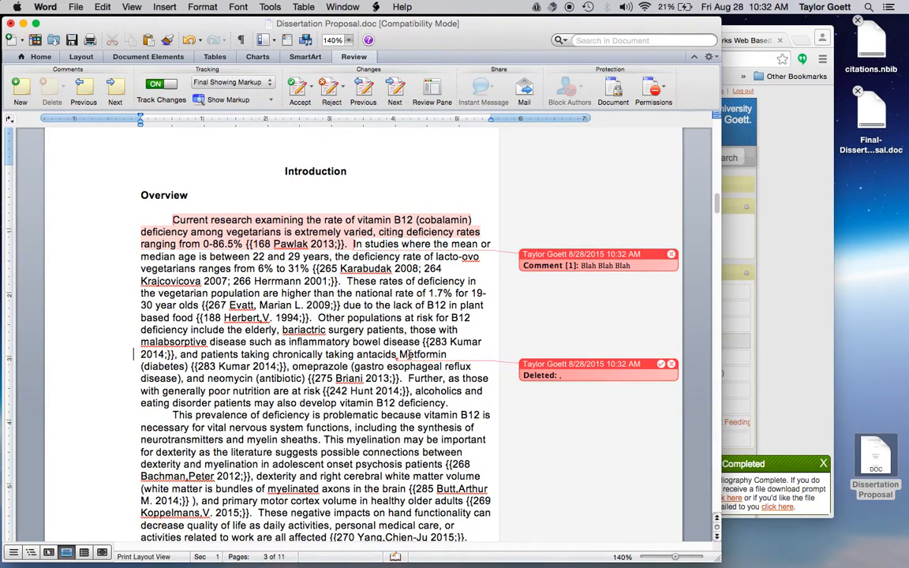
key("Delete")
type("m")
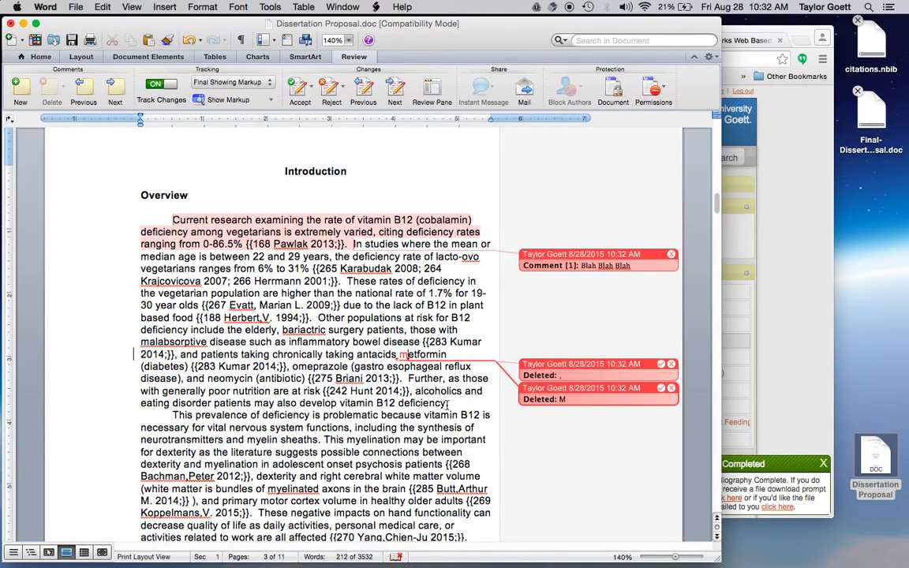
left_click_drag(446, 404, 377, 403)
key("Delete")
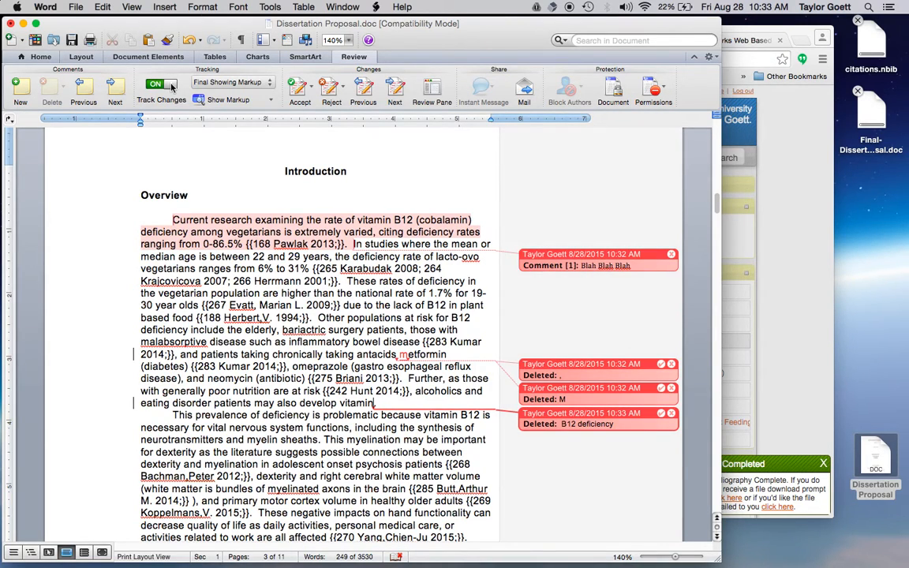
Turn off Track Changes and delete the comment on the first Overview sentence
left_click(160, 84)
left_click(671, 254)
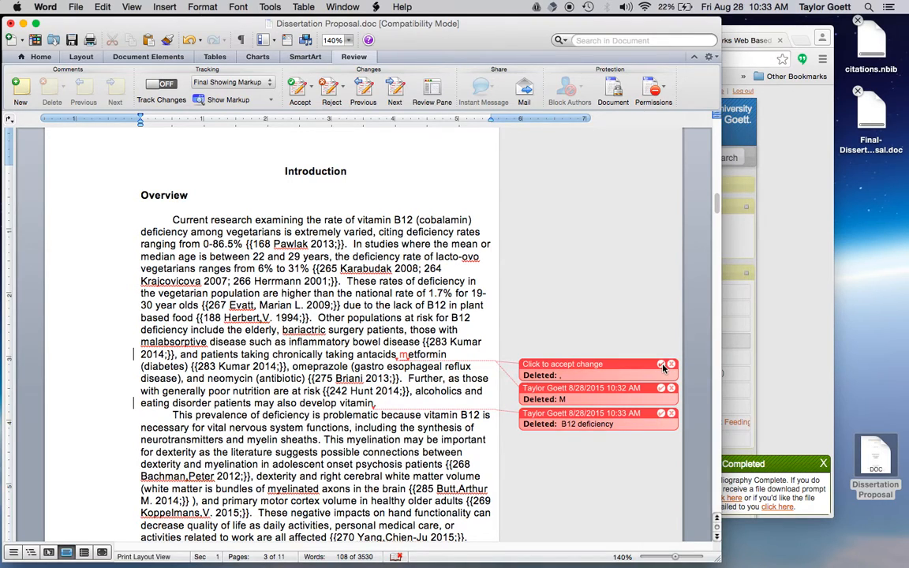
Accept the tracked deletions of the comma after "antacids" and the capital "M", and reject the deletion of "B12 deficiency"
left_click(661, 365)
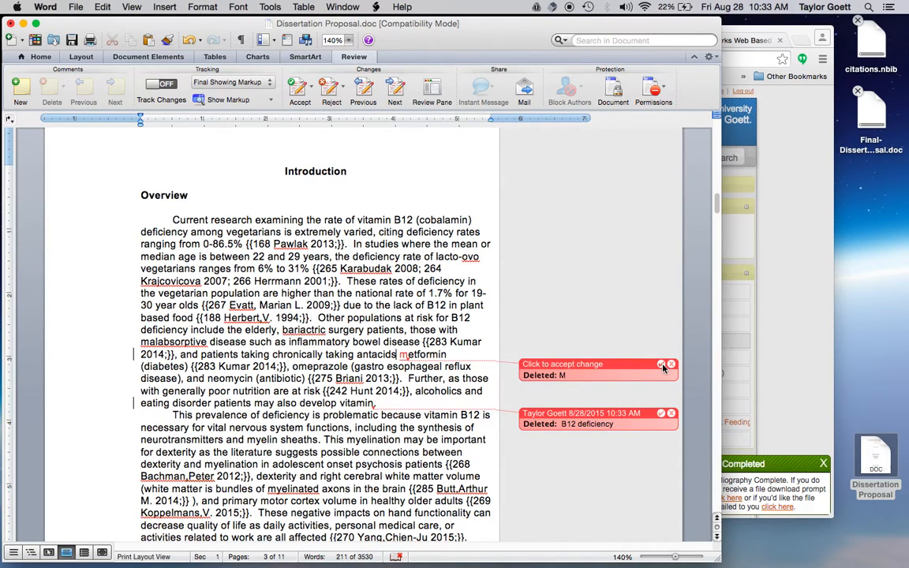
left_click(662, 365)
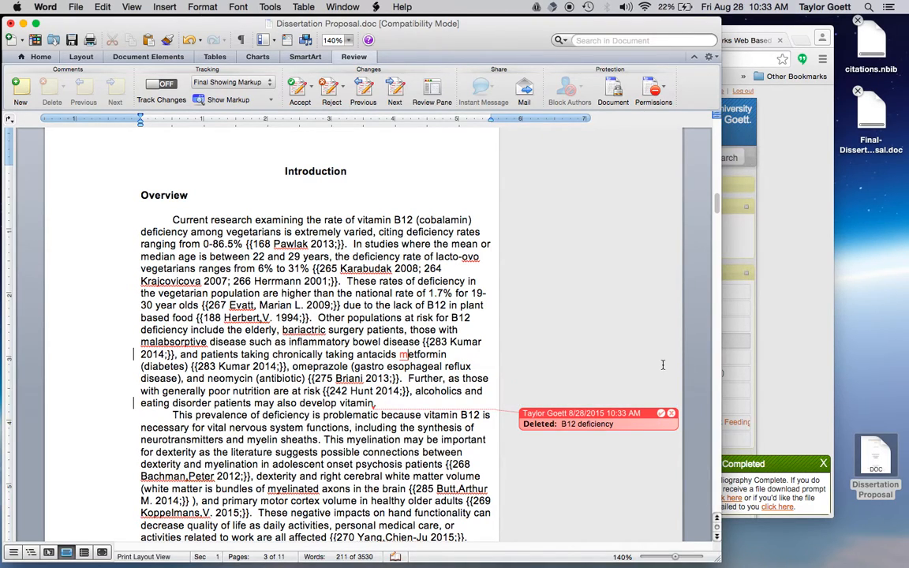
left_click(672, 418)
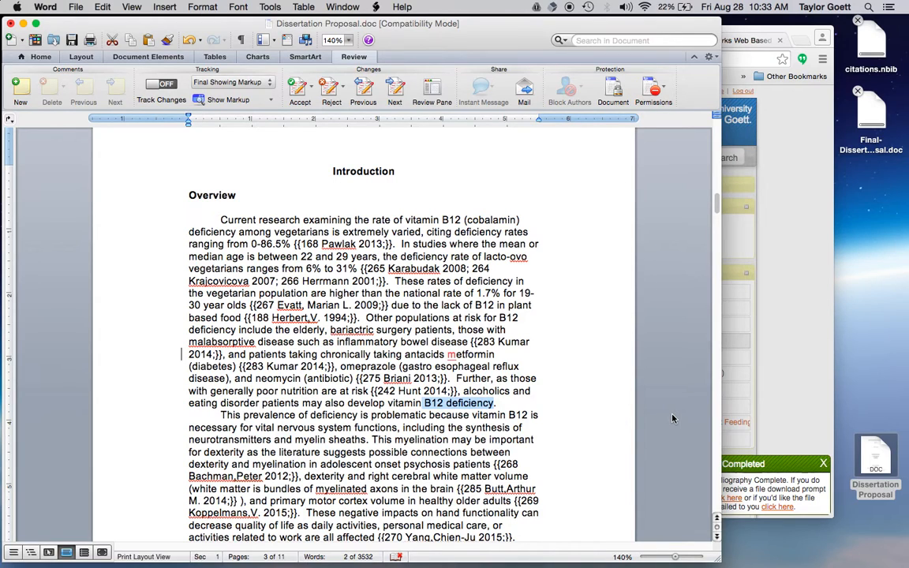
Accept the tracked insertion of the lowercase "m" in "metformin" and minimize the Dissertation Proposal
left_click(454, 354)
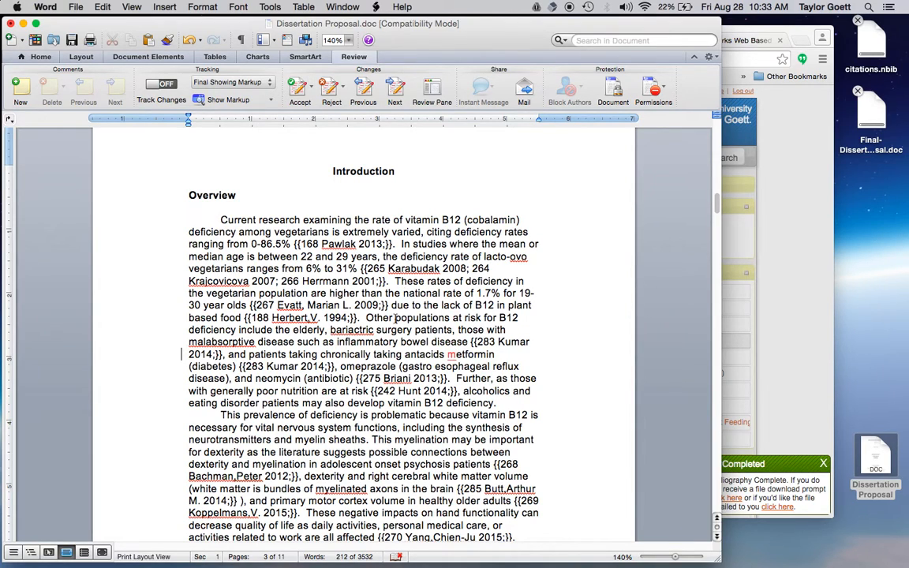
left_click(295, 87)
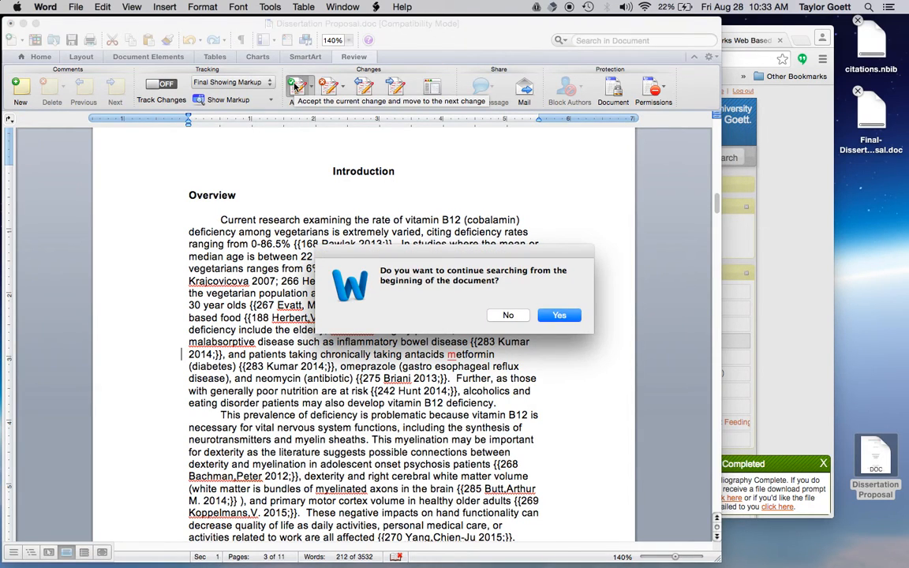
left_click(558, 315)
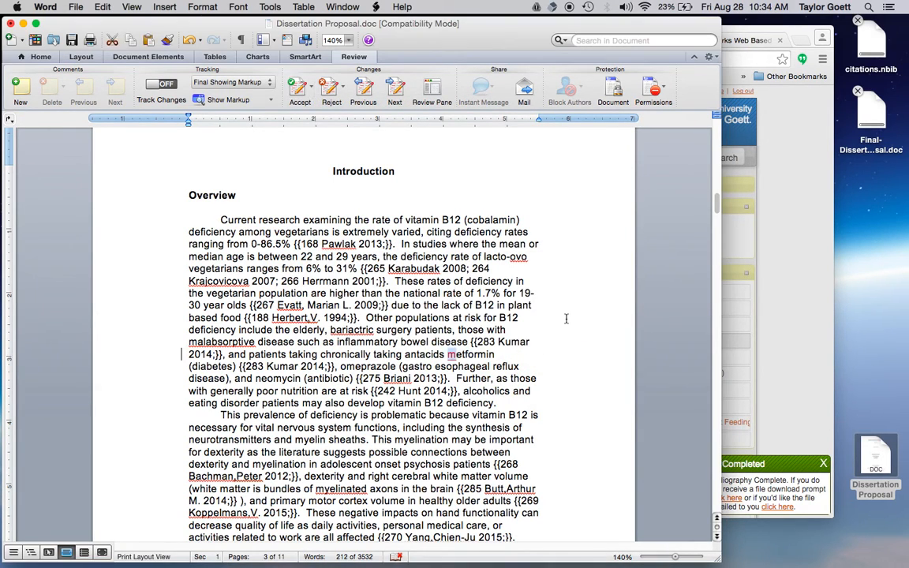
left_click(296, 88)
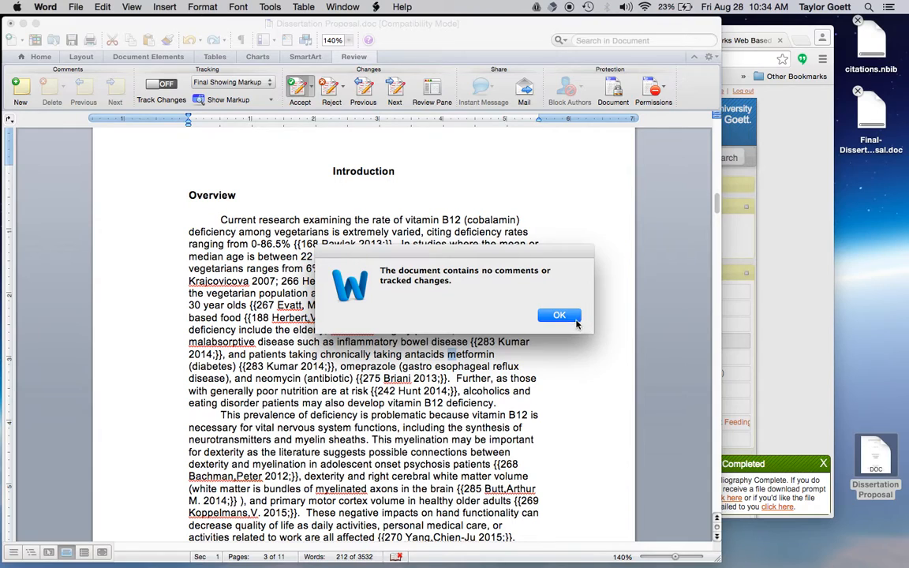
left_click(575, 319)
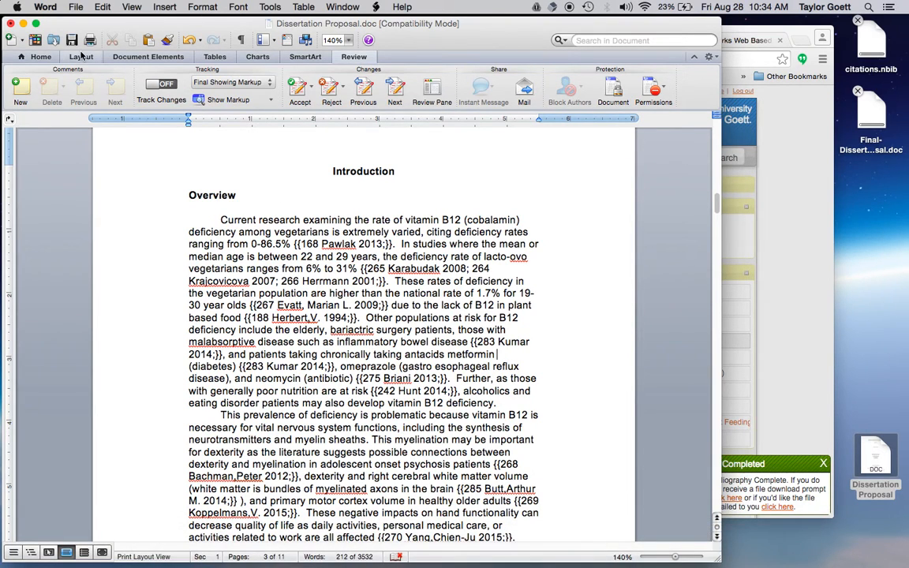
left_click(23, 23)
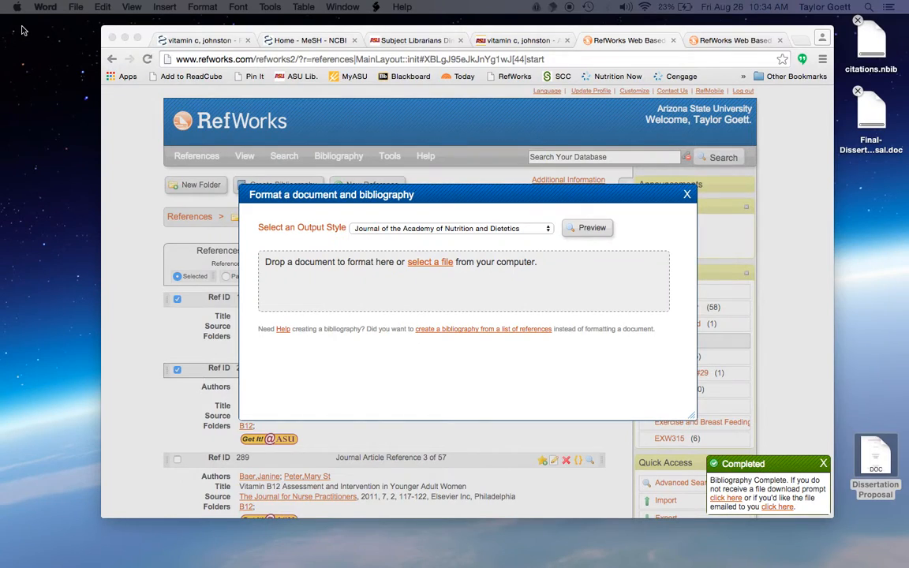